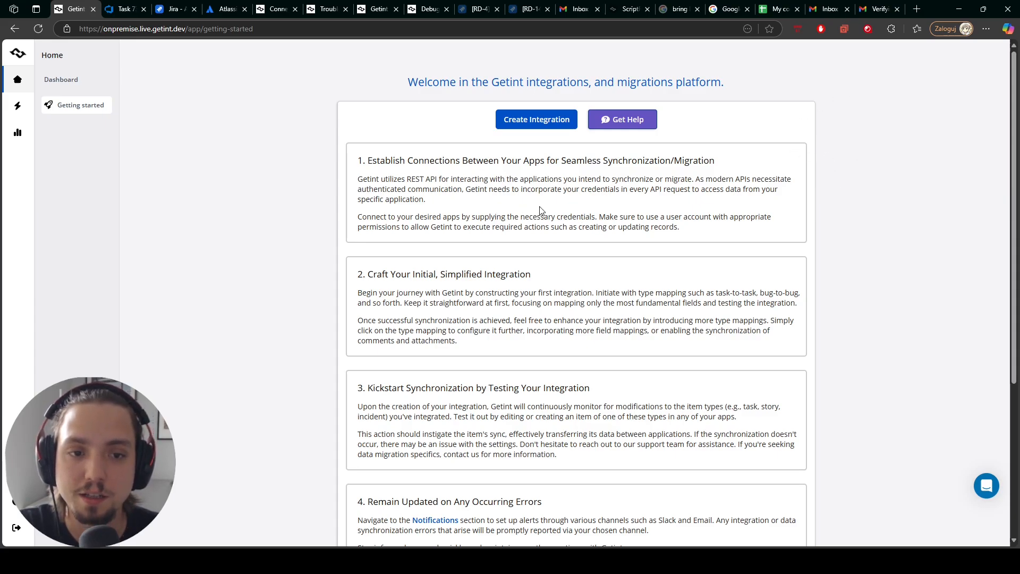
Create a new Continuous Sync integration and choose Jira as the first app to connect
{"action": "left_click", "coordinate": [545, 125]}
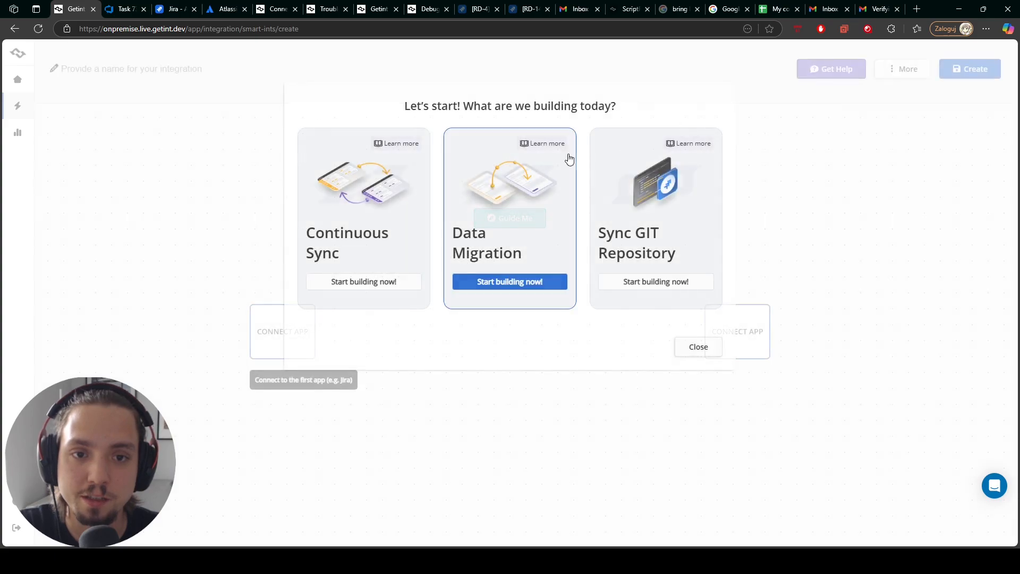
{"action": "left_click", "coordinate": [408, 186]}
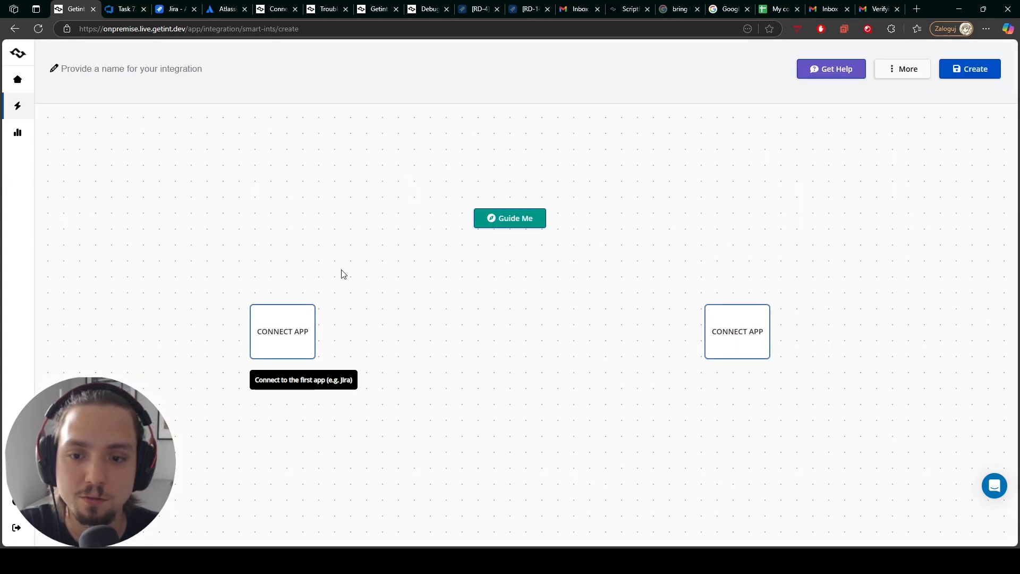
{"action": "left_click", "coordinate": [299, 314]}
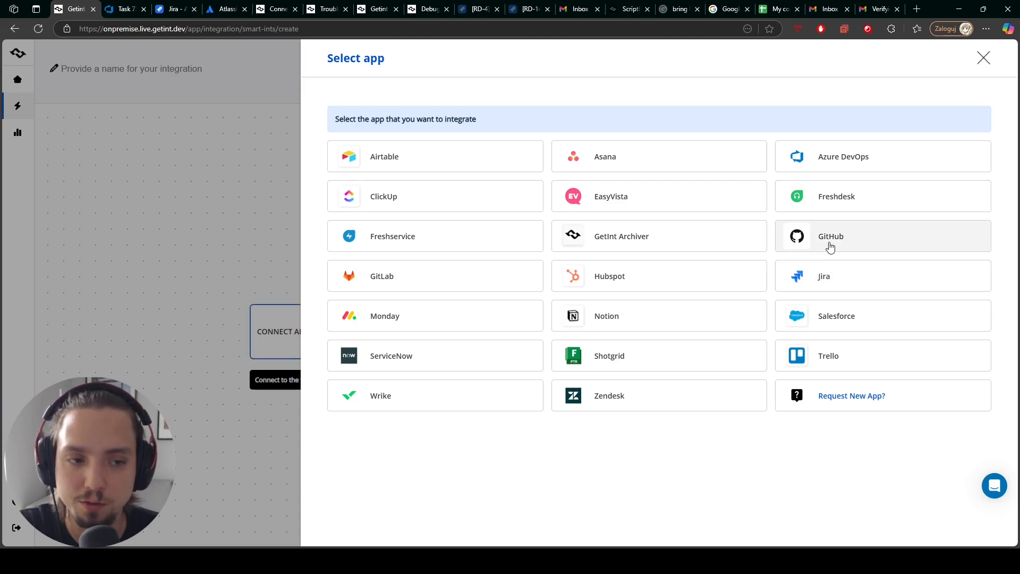
{"action": "left_click", "coordinate": [792, 285]}
{"action": "left_click", "coordinate": [458, 177]}
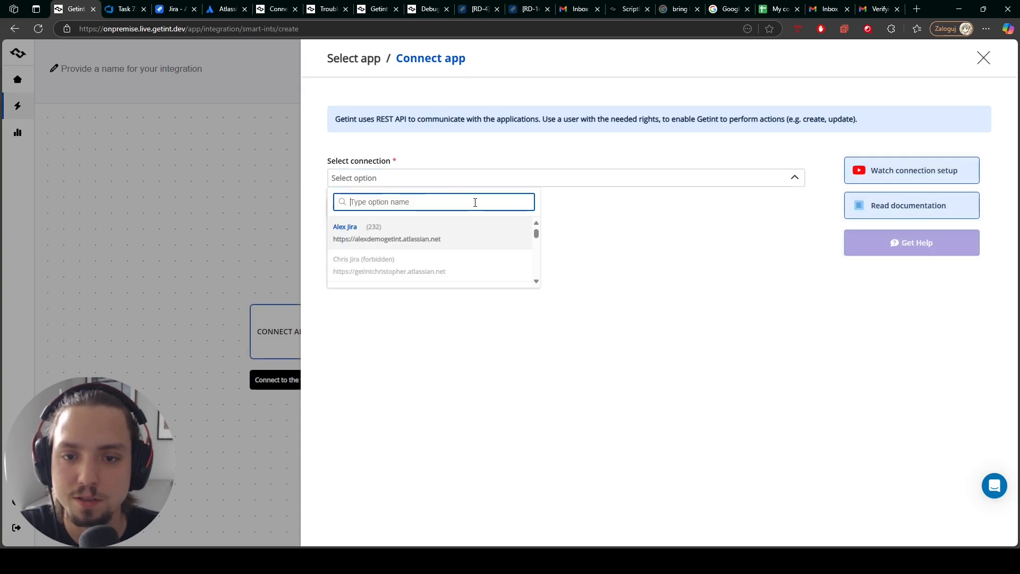
{"action": "left_click", "coordinate": [455, 183]}
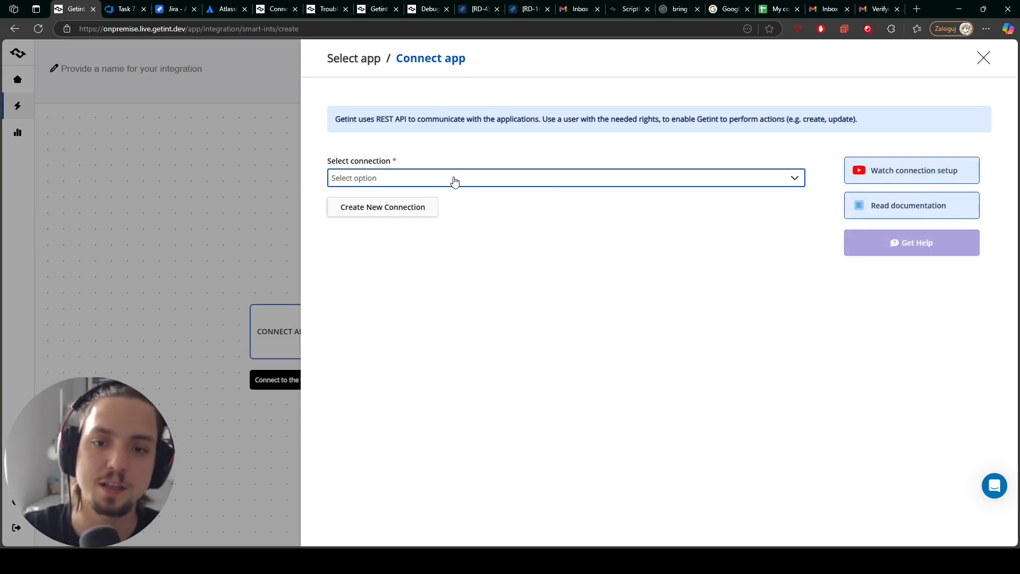
{"action": "left_click", "coordinate": [421, 211]}
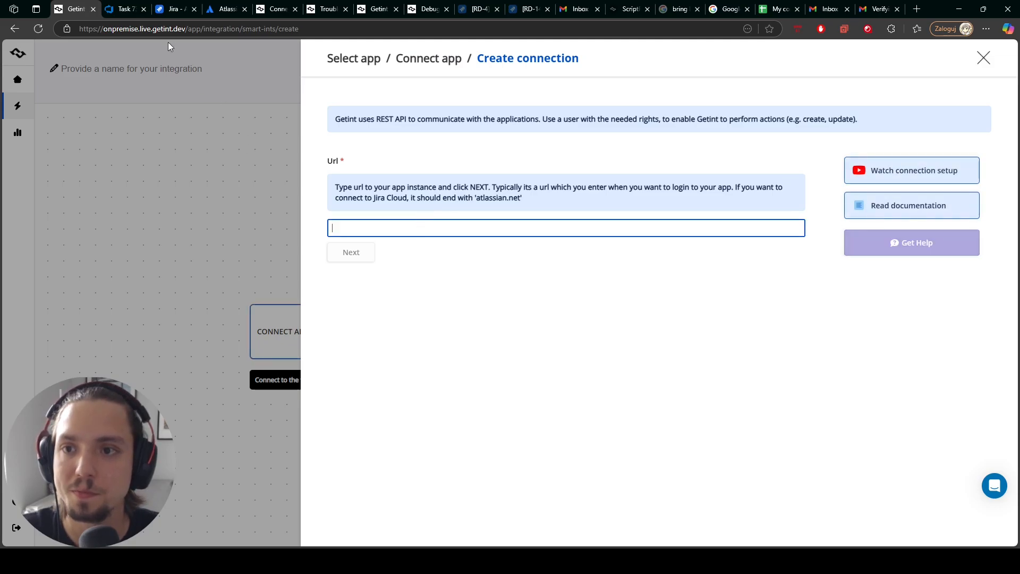
{"action": "left_click", "coordinate": [171, 10]}
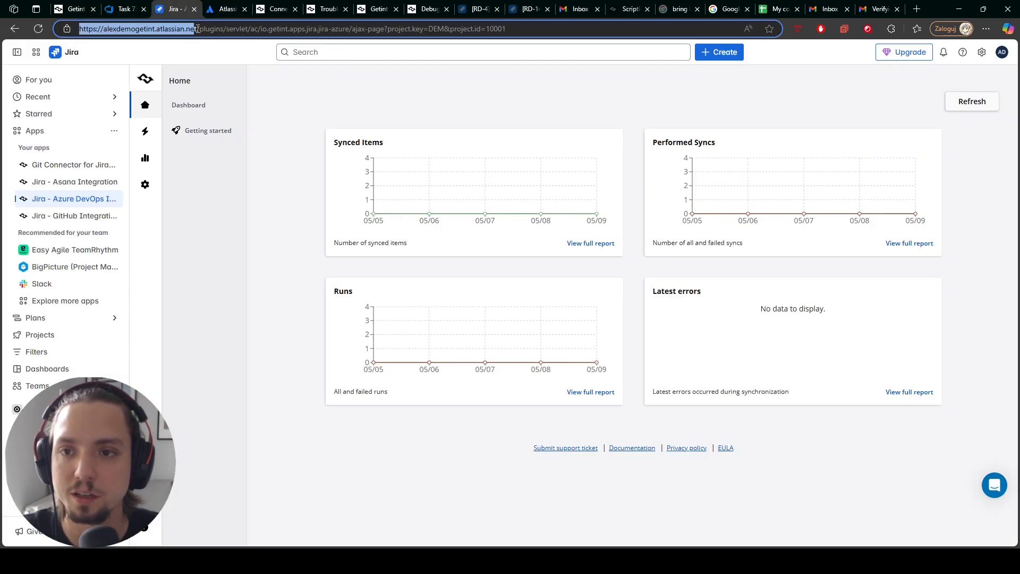
{"action": "left_click_drag", "start_coordinate": [198, 29], "coordinate": [79, 28]}
{"action": "key", "text": "ctrl+c"}
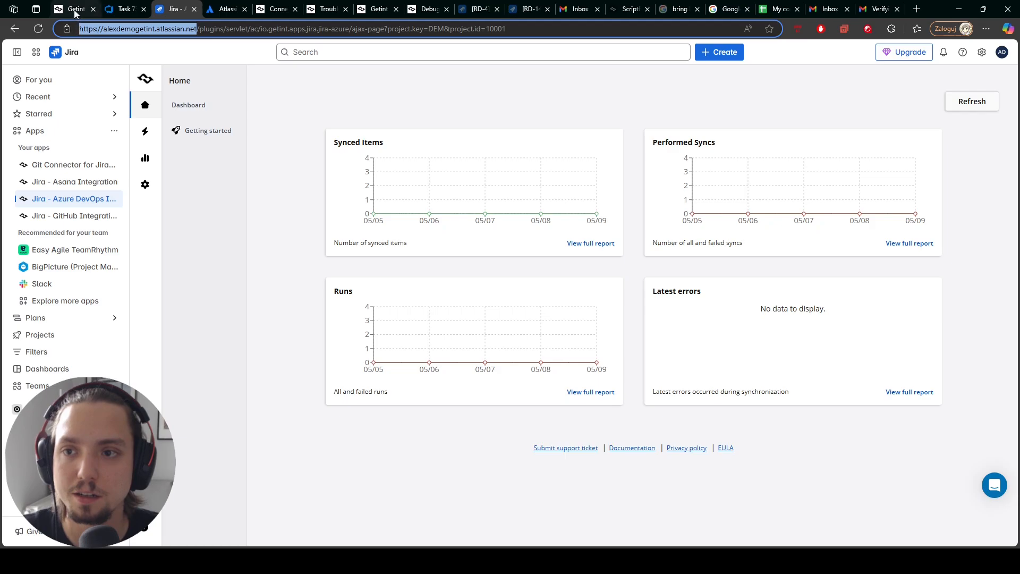
{"action": "left_click", "coordinate": [75, 10]}
{"action": "left_click", "coordinate": [428, 229]}
{"action": "key", "text": "ctrl+v"}
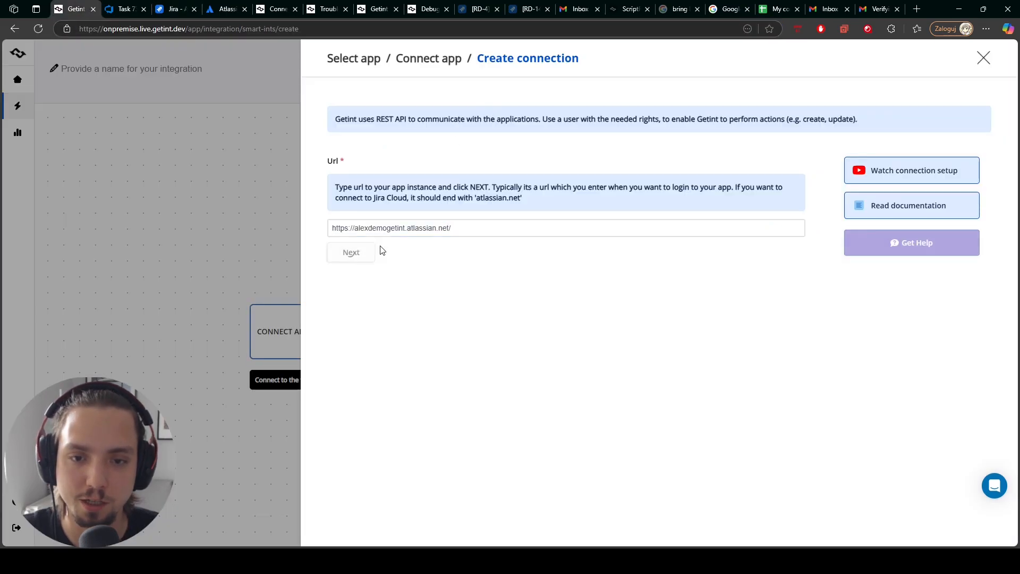
{"action": "key", "text": "Return"}
Name the connection "Connection to Jira video" and fill in the Jira account's email address
{"action": "left_click", "coordinate": [405, 218]}
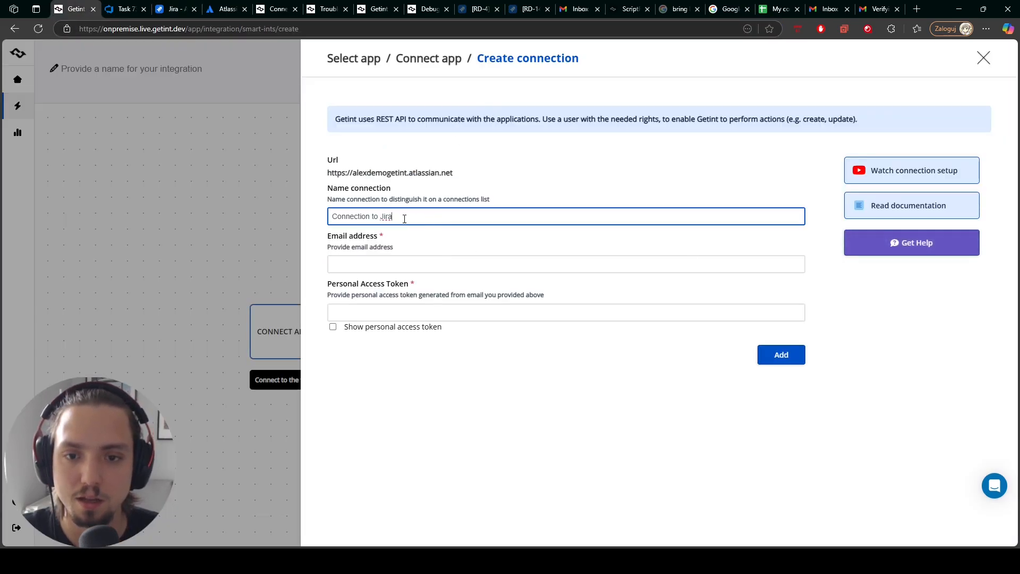
{"action": "type", "text": "video"}
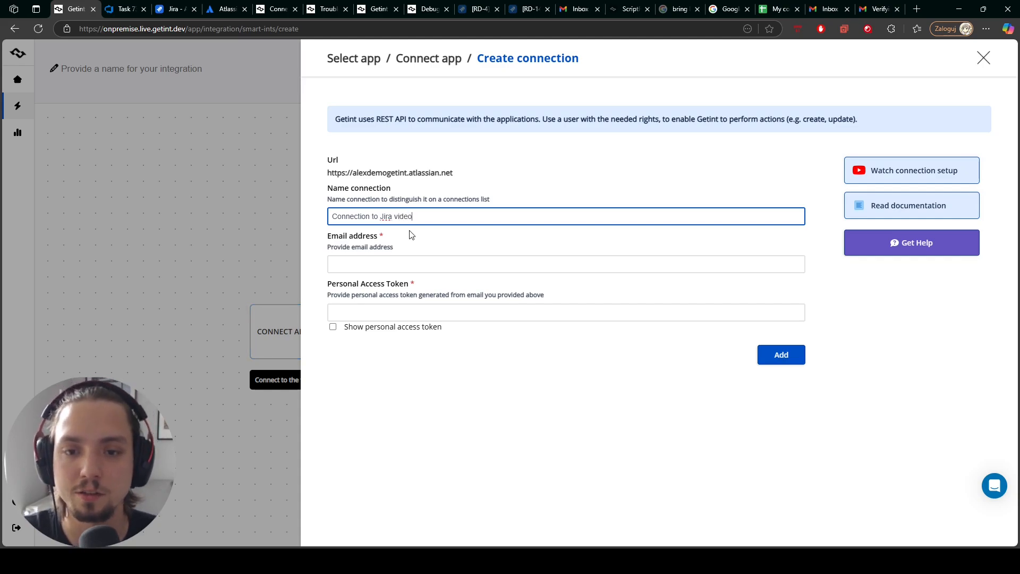
{"action": "left_click", "coordinate": [430, 237]}
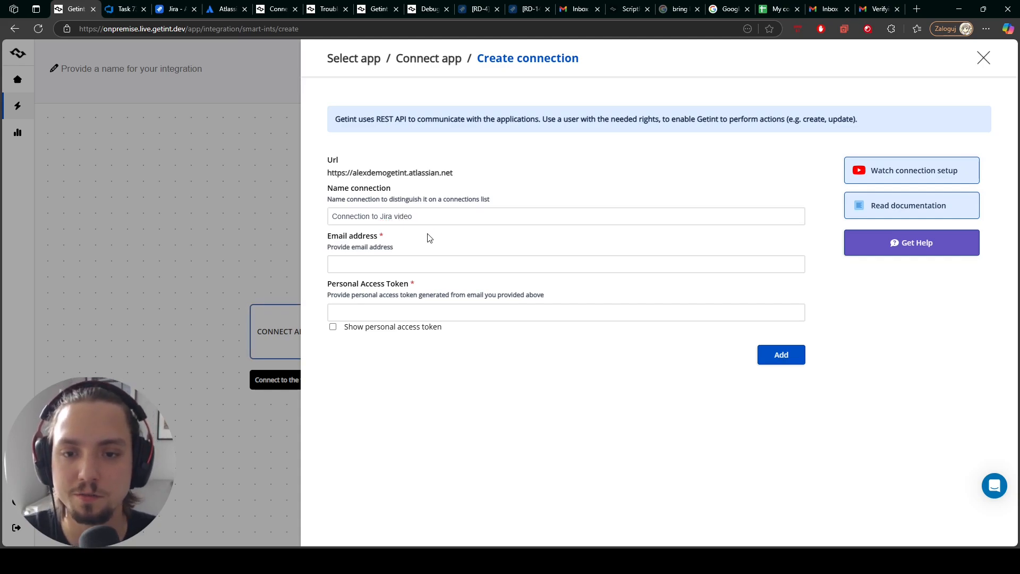
{"action": "left_click", "coordinate": [403, 267]}
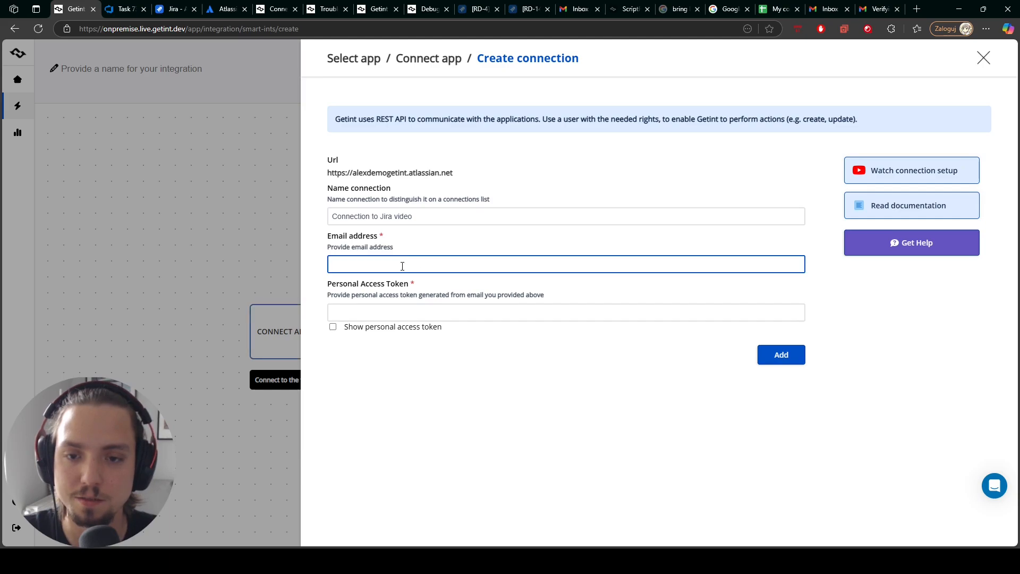
{"action": "left_click", "coordinate": [405, 326]}
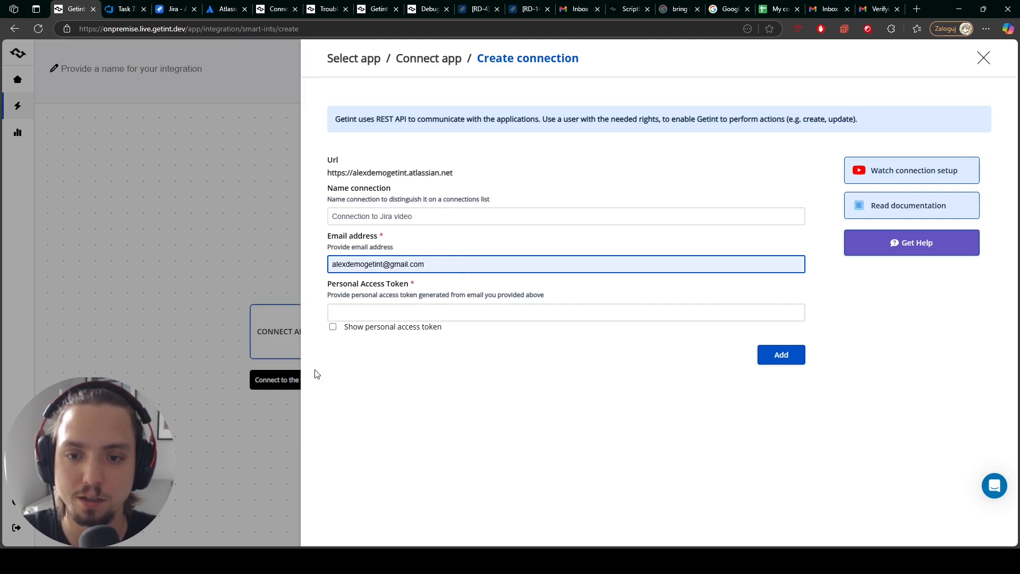
Copy the Jira API token from its separate window and paste it as the connection's personal access token
{"action": "left_click", "coordinate": [400, 314]}
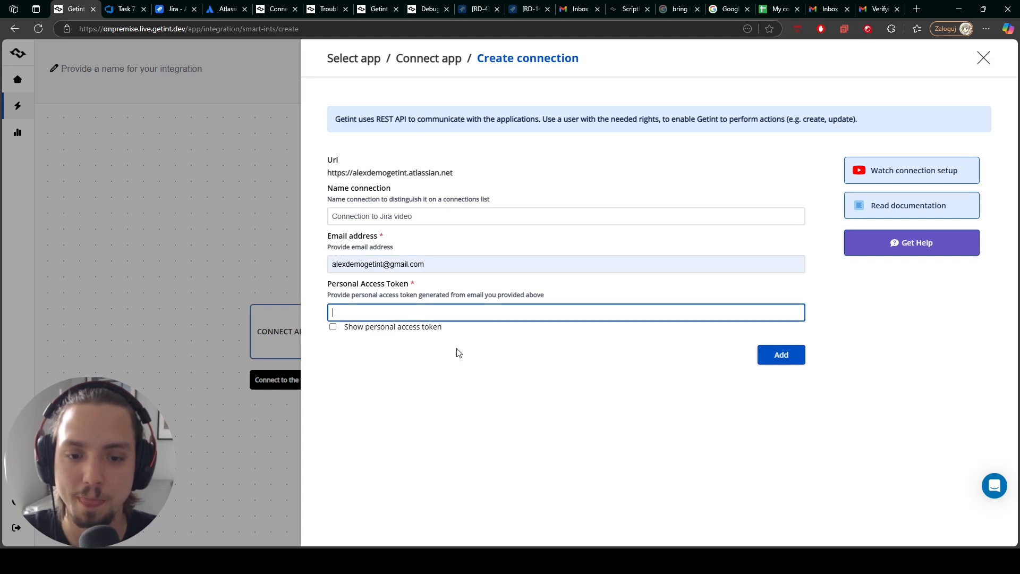
{"action": "key", "text": "alt+Tab"}
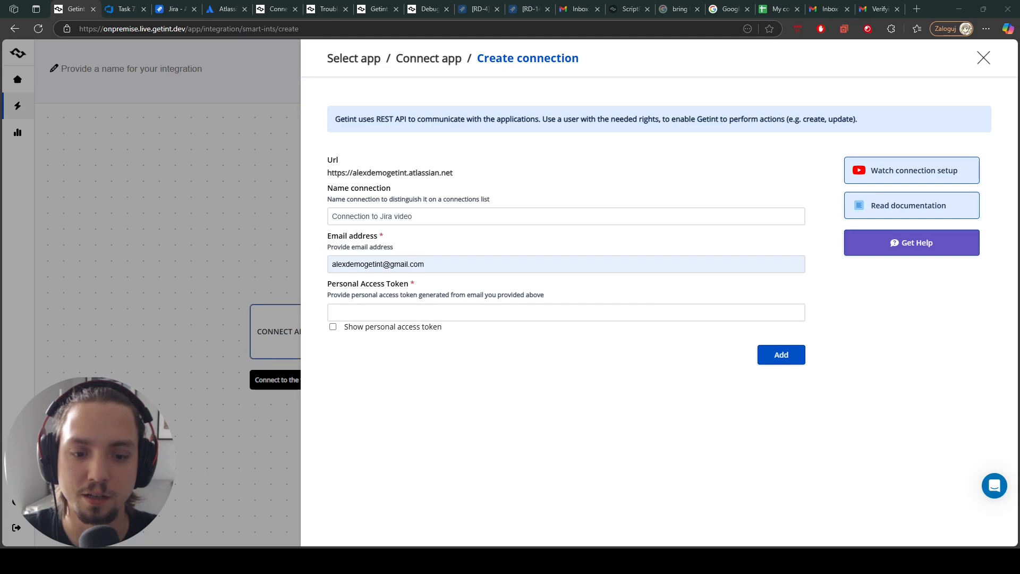
{"action": "left_click", "coordinate": [608, 501]}
{"action": "left_click", "coordinate": [407, 315]}
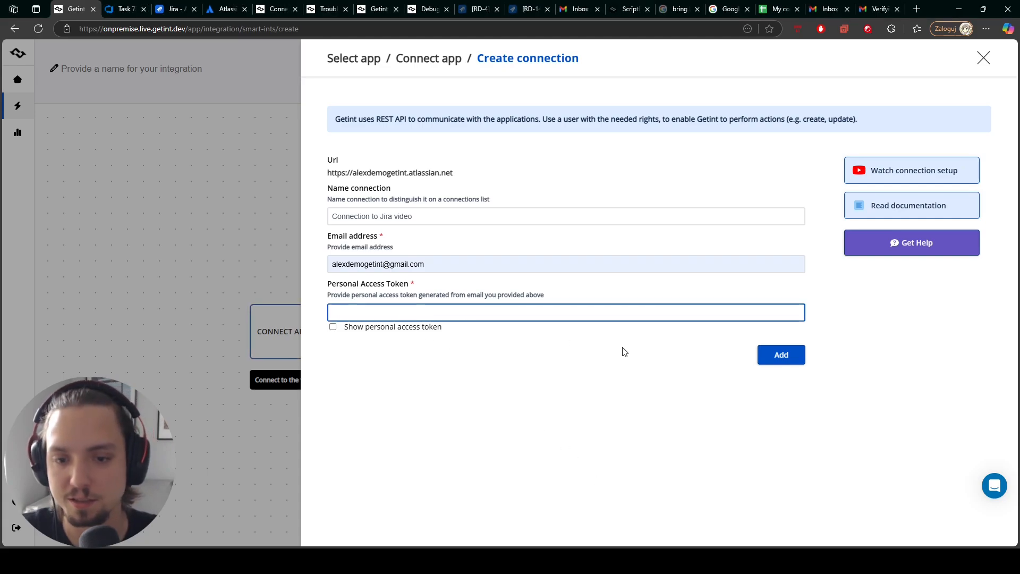
{"action": "key", "text": "ctrl+v"}
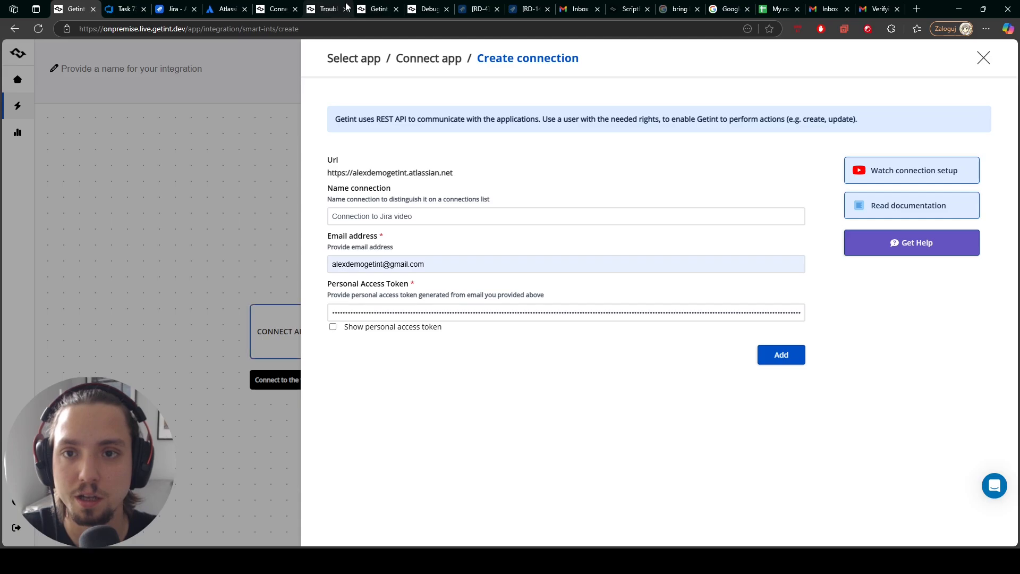
Look through the Getint connection documentation for the token requirements of Jira, Airtable, Freshdesk and GitHub, and return to the connection form
{"action": "left_click", "coordinate": [285, 7]}
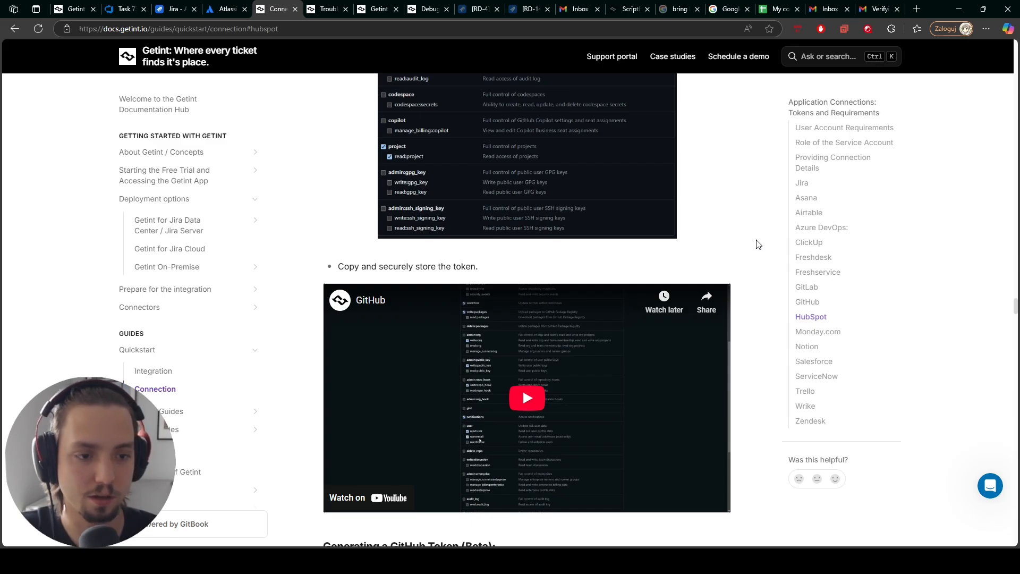
{"action": "left_click", "coordinate": [803, 183]}
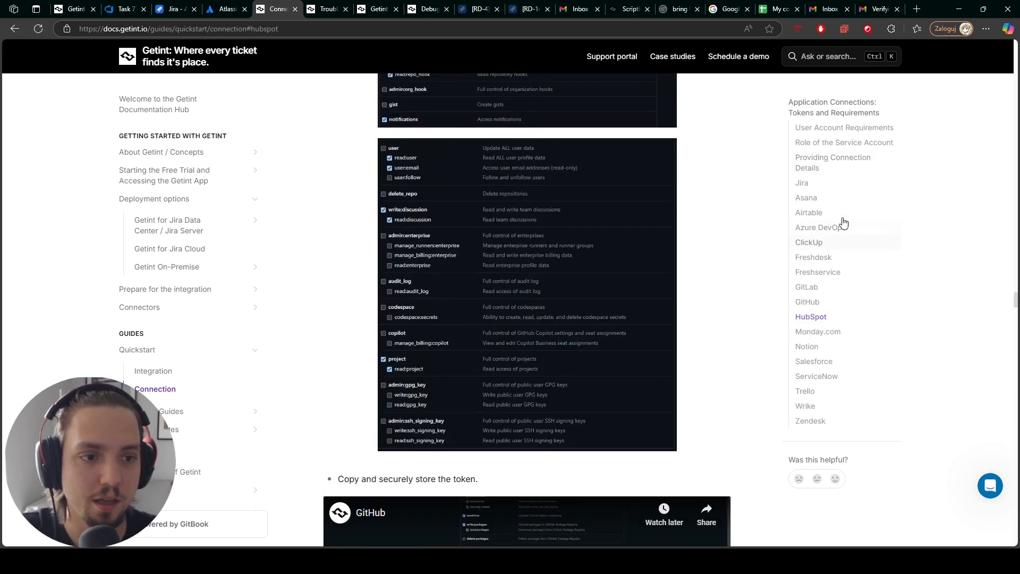
{"action": "left_click", "coordinate": [826, 215]}
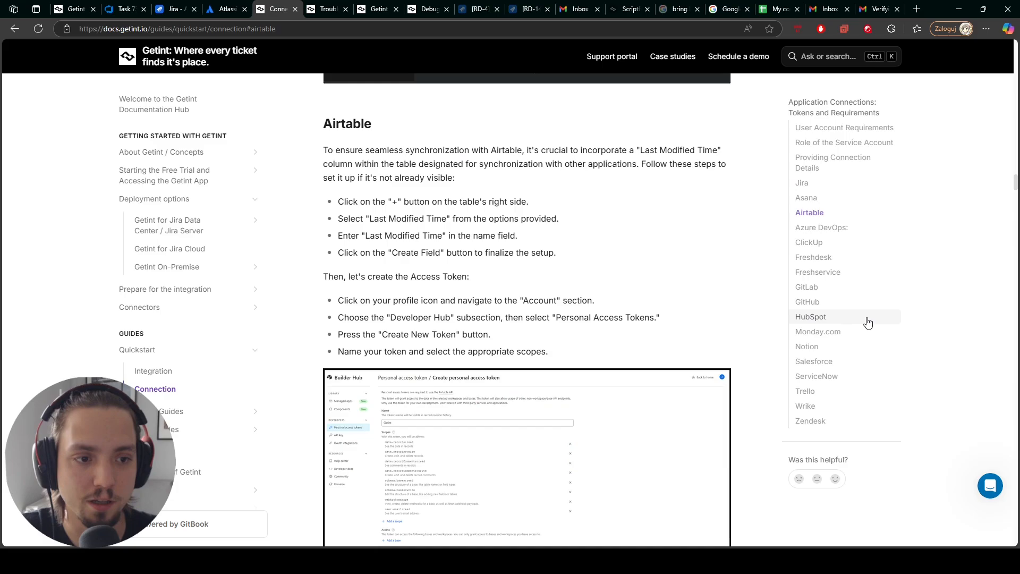
{"action": "left_click", "coordinate": [820, 256]}
{"action": "left_click", "coordinate": [836, 302]}
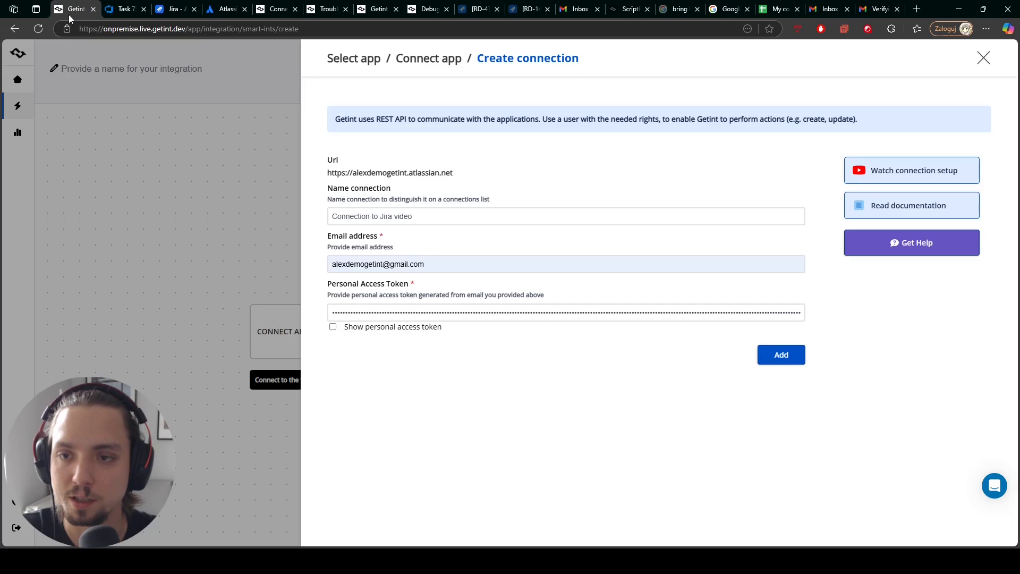
{"action": "left_click", "coordinate": [69, 12]}
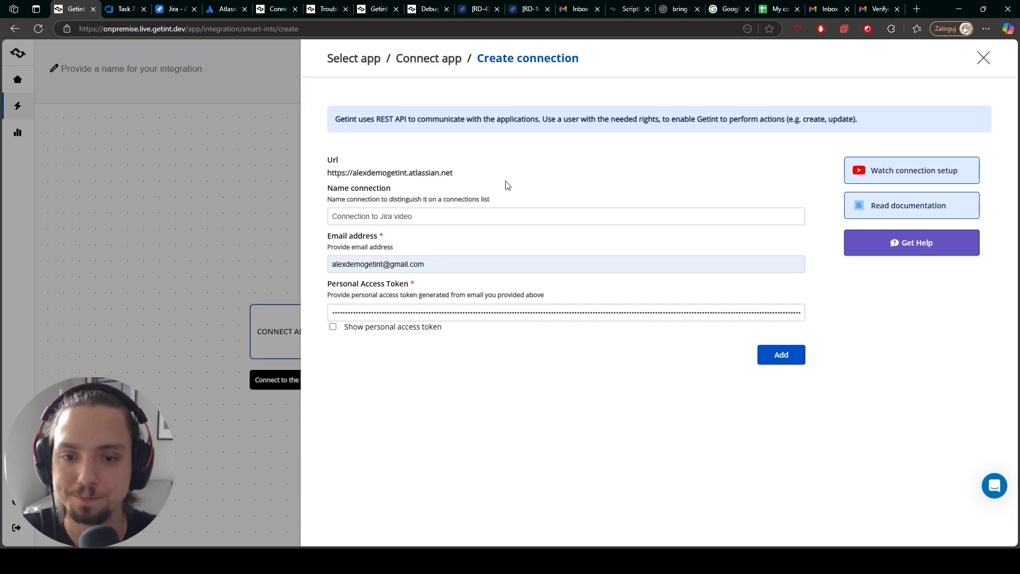
Add the new Jira connection and select "Connection to Jira video" for the first app
{"action": "left_click", "coordinate": [782, 356]}
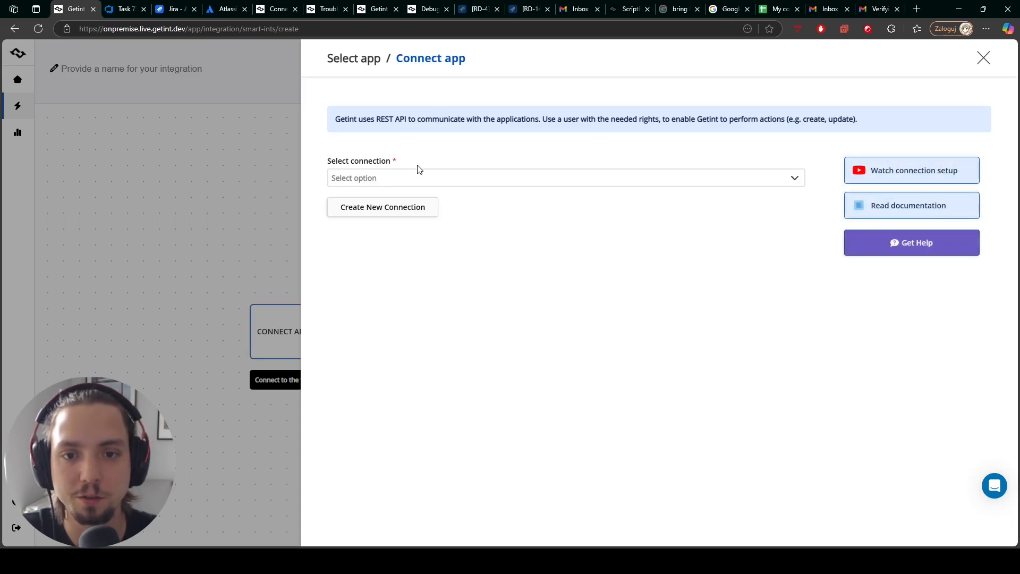
{"action": "left_click", "coordinate": [418, 177]}
{"action": "scroll", "coordinate": [448, 236], "scroll_direction": "down", "scroll_amount": 3}
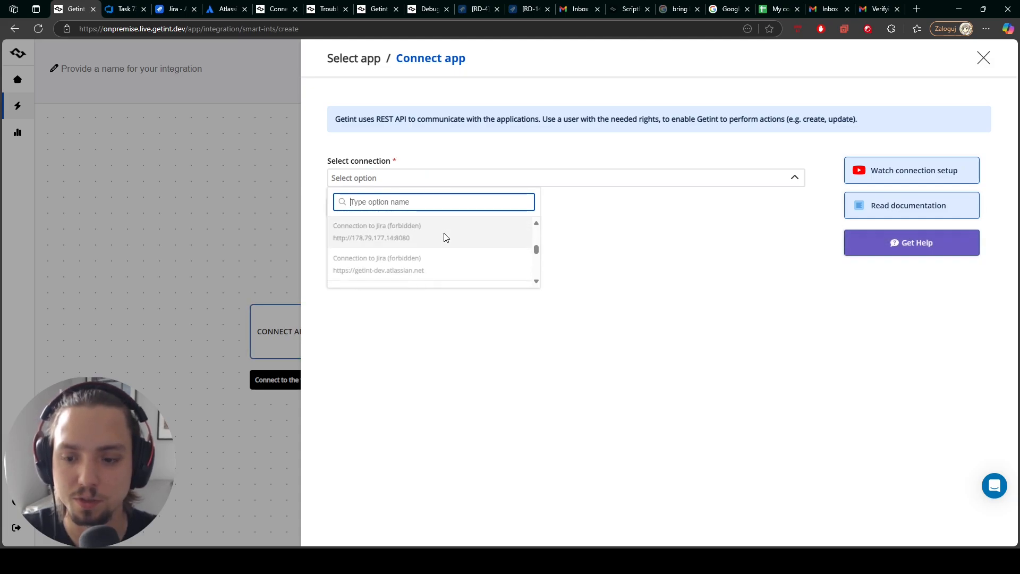
{"action": "type", "text": "video"}
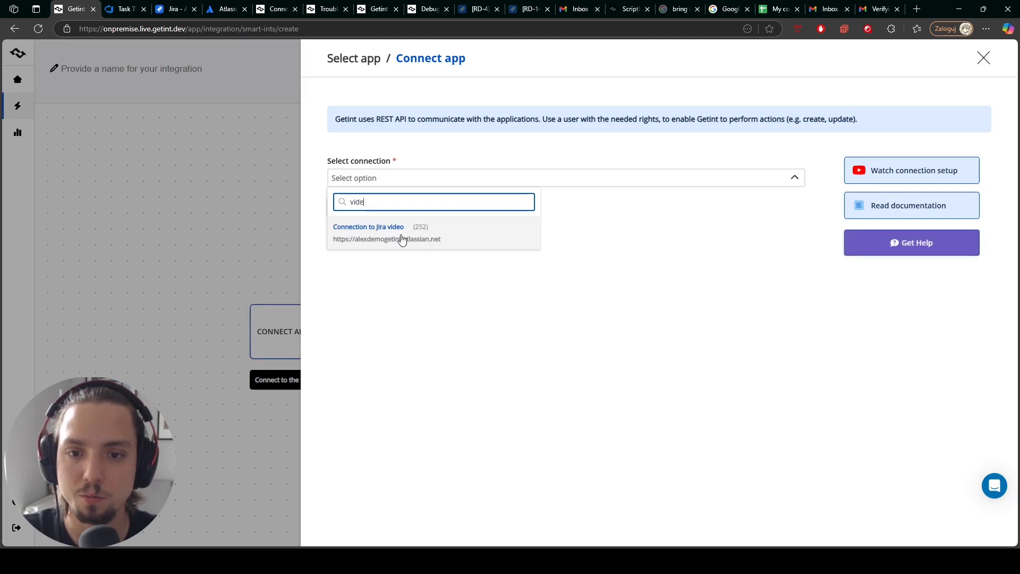
{"action": "left_click", "coordinate": [401, 237]}
Set the Jira project to DEMO100 and connect the first app
{"action": "left_click", "coordinate": [464, 194]}
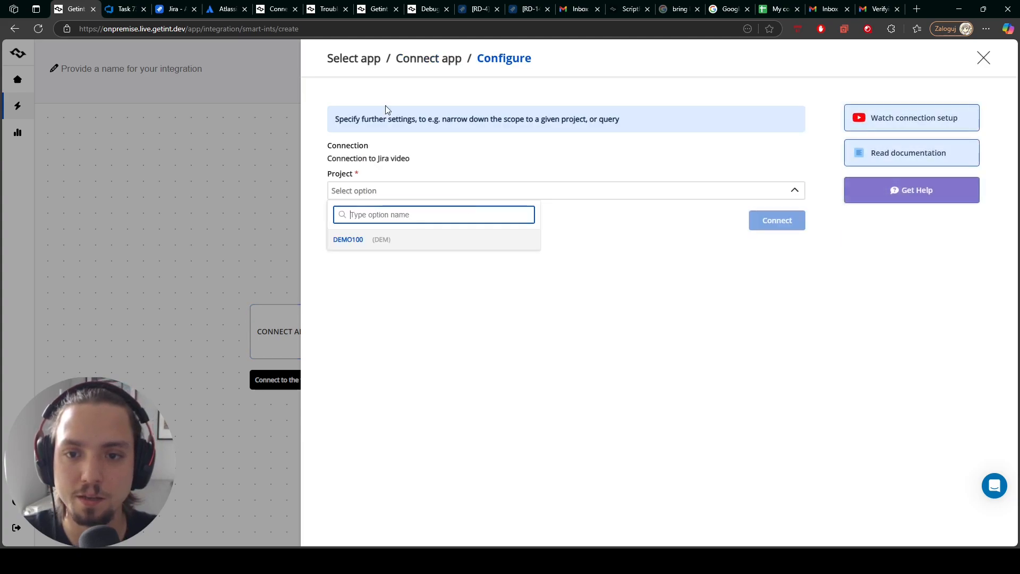
{"action": "left_click", "coordinate": [417, 238]}
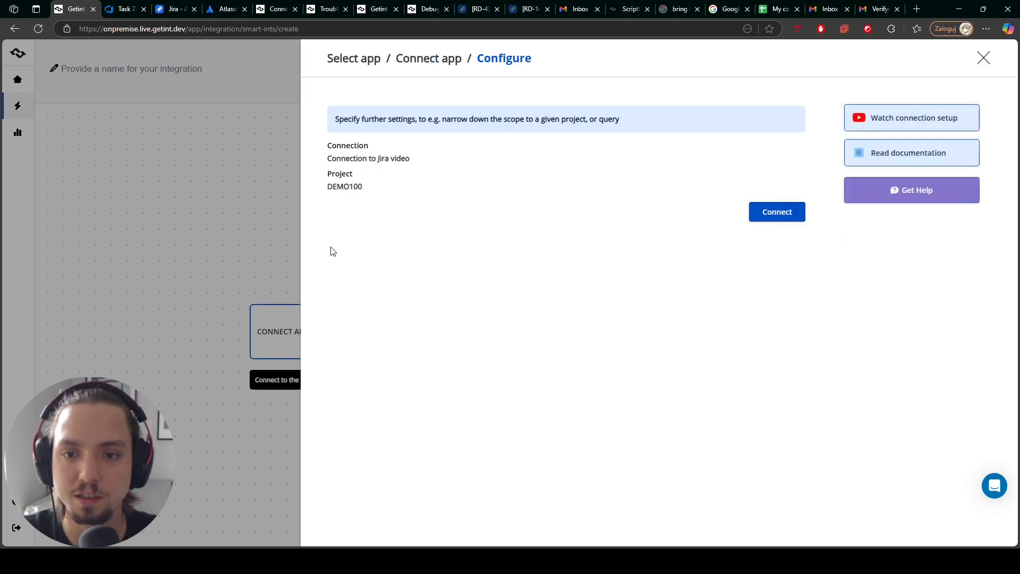
{"action": "left_click", "coordinate": [788, 214]}
Choose Azure DevOps as the second app and begin creating a new connection for it
{"action": "left_click", "coordinate": [650, 329]}
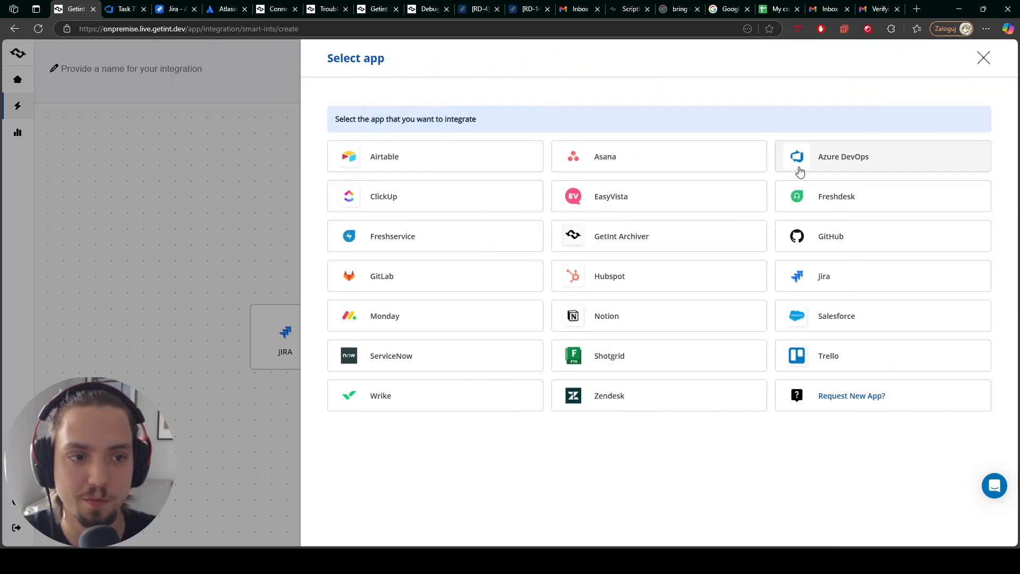
{"action": "left_click", "coordinate": [793, 169]}
{"action": "left_click", "coordinate": [475, 185]}
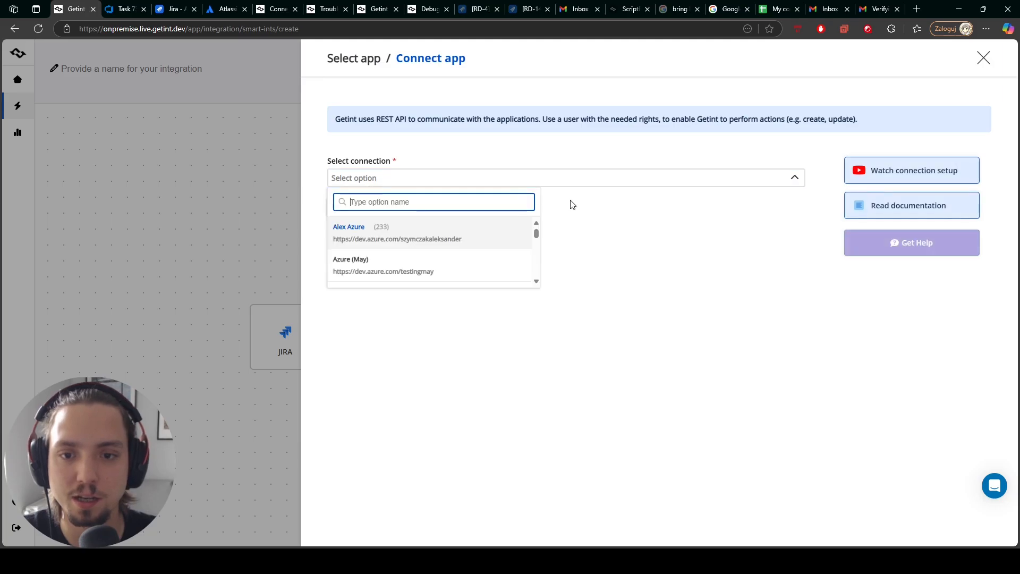
{"action": "left_click", "coordinate": [505, 205]}
{"action": "left_click", "coordinate": [420, 207]}
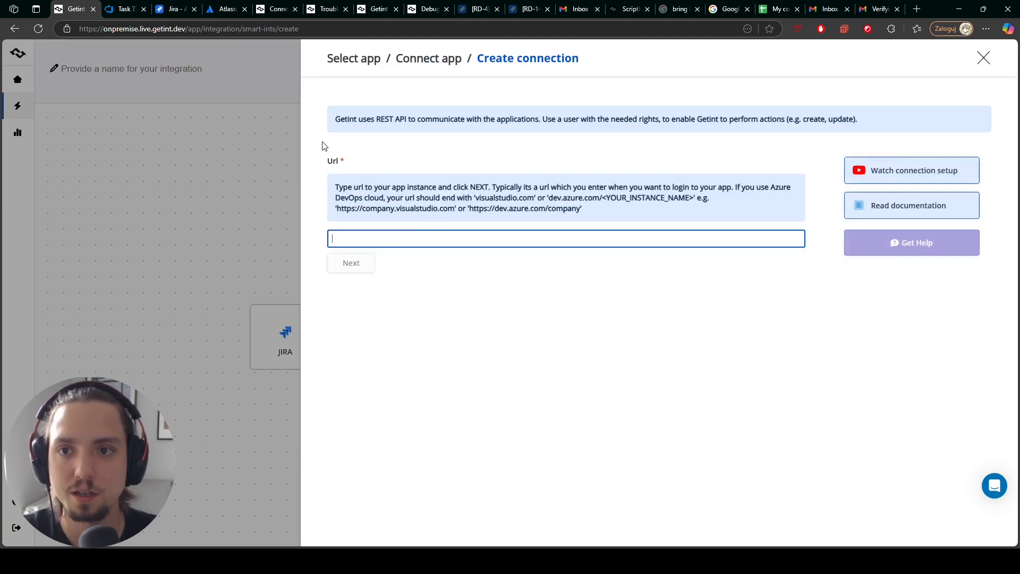
Set the connection's URL to the organization's base address copied from the open Azure DevOps page and proceed to the credentials
{"action": "left_click", "coordinate": [123, 9]}
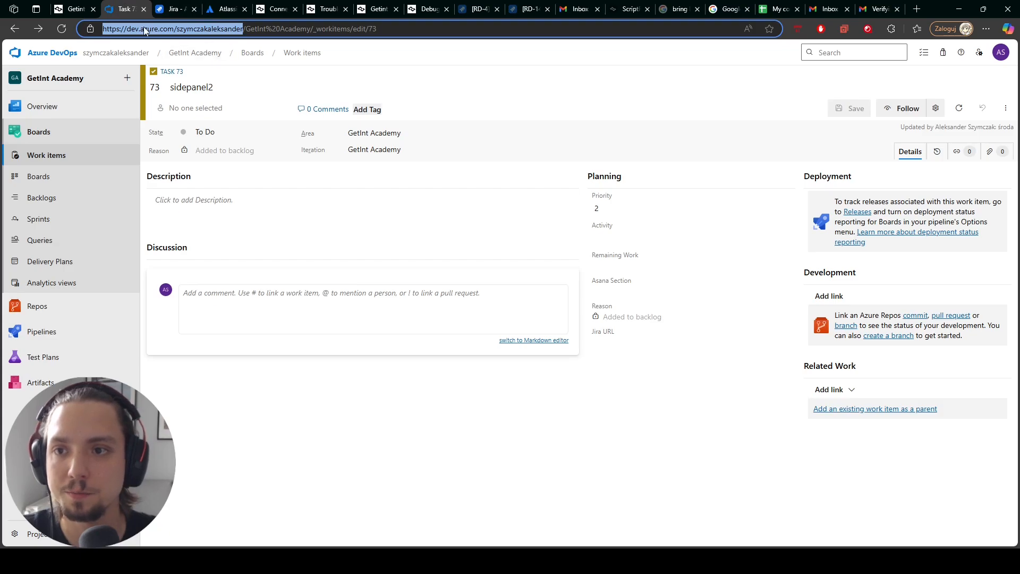
{"action": "left_click", "coordinate": [74, 9]}
{"action": "key", "text": "ctrl+v"}
{"action": "left_click", "coordinate": [352, 265]}
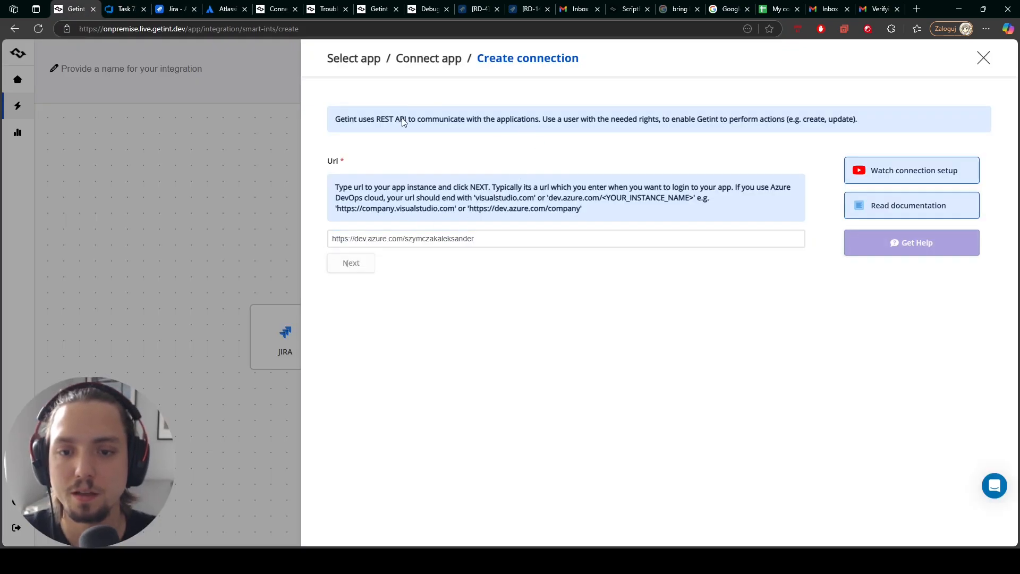
Fill in the Azure DevOps account email and the personal access token, and add the connection
{"action": "left_click", "coordinate": [421, 260]}
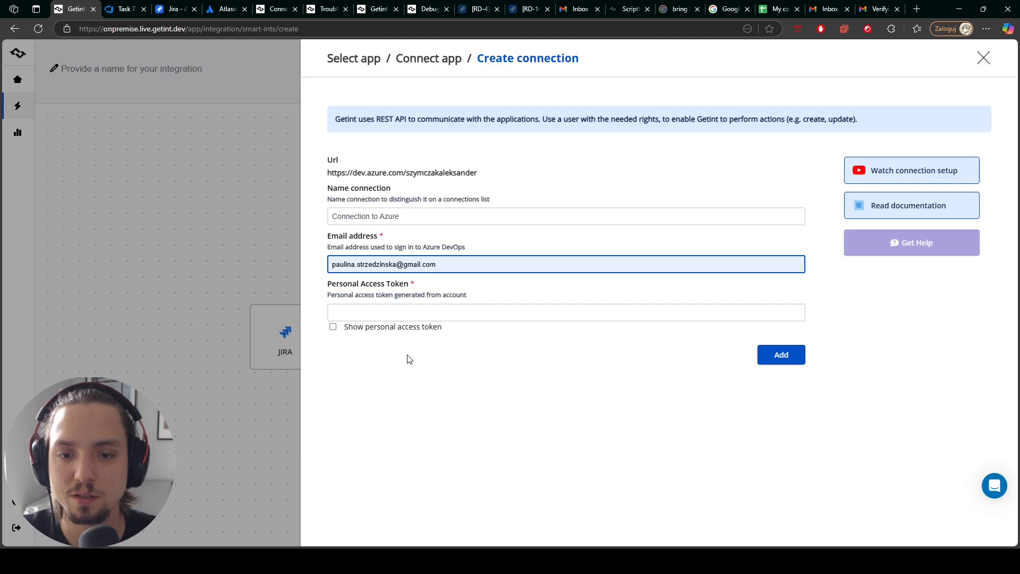
{"action": "left_click", "coordinate": [414, 305]}
{"action": "left_click", "coordinate": [357, 311]}
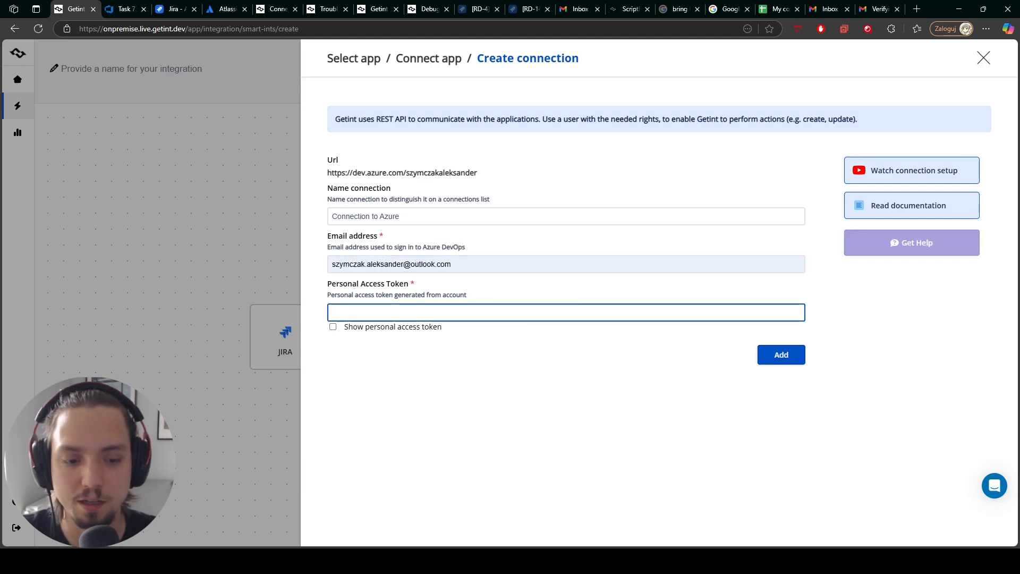
{"action": "left_click", "coordinate": [705, 561]}
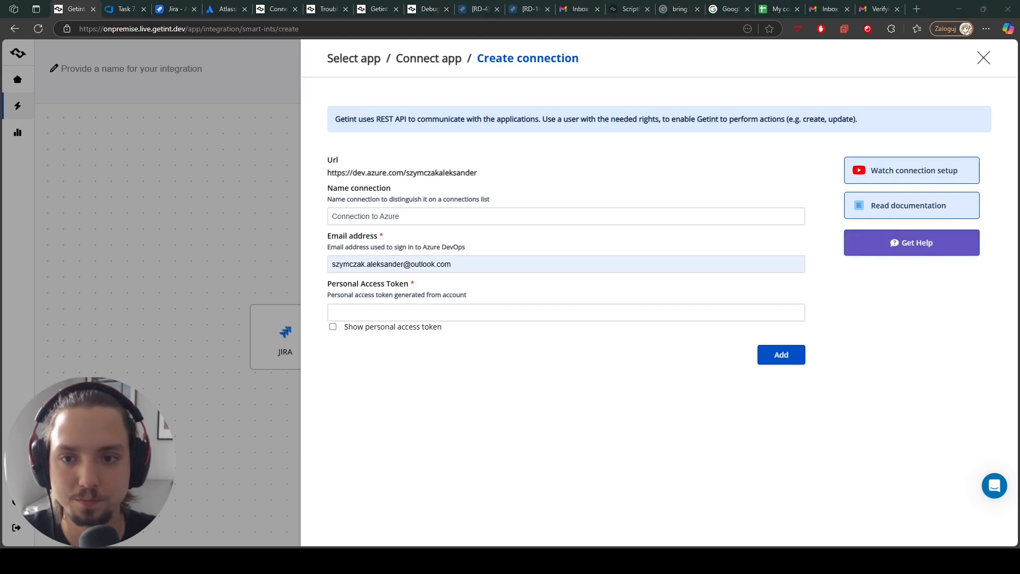
{"action": "key", "text": "ctrl+v"}
{"action": "left_click", "coordinate": [770, 356]}
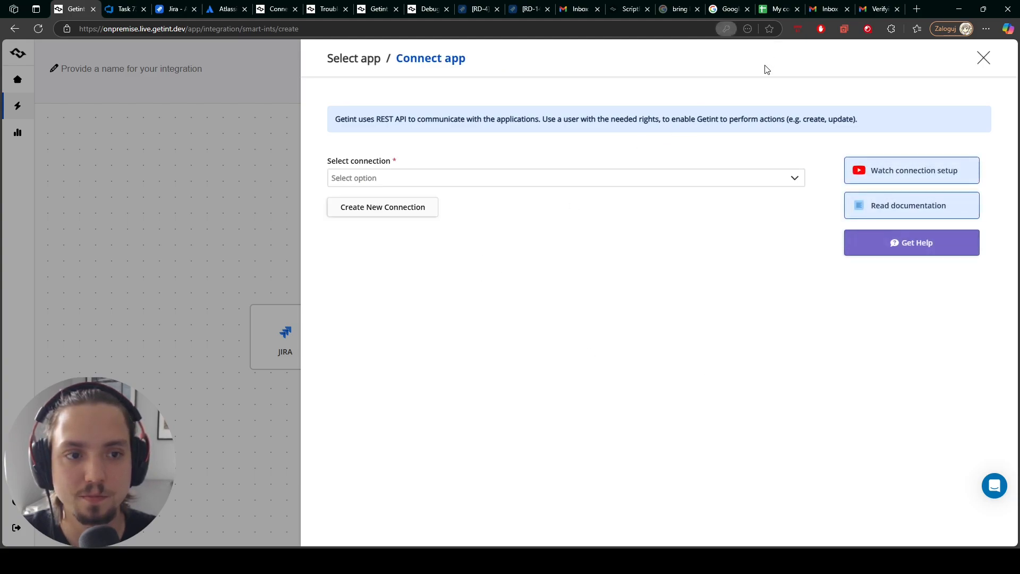
Select the newly added "Connection to Azure" as the connection for the second app
{"action": "left_click", "coordinate": [540, 184]}
{"action": "scroll", "coordinate": [447, 250], "scroll_direction": "down", "scroll_amount": 1}
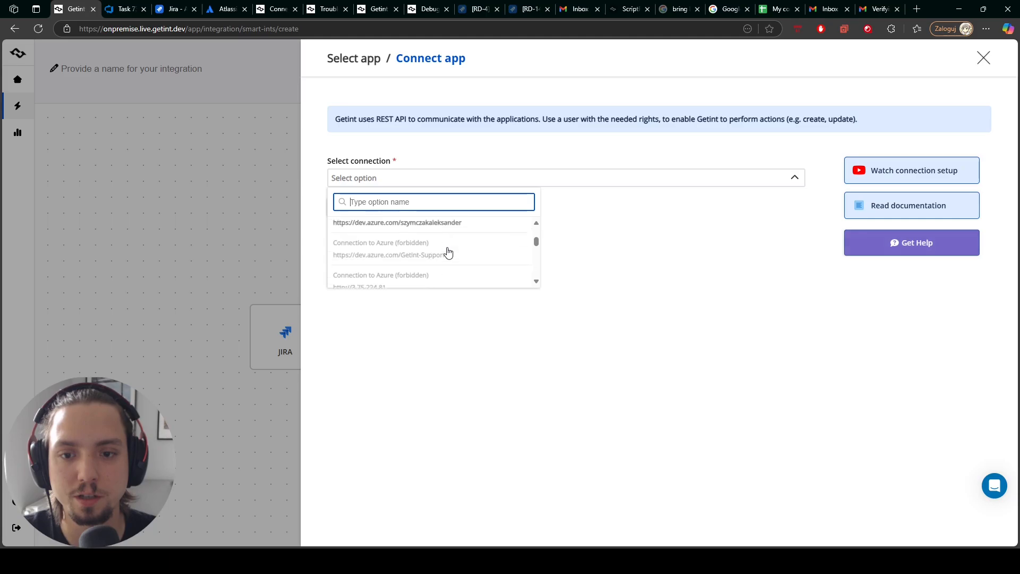
{"action": "scroll", "coordinate": [448, 252], "scroll_direction": "down", "scroll_amount": 1}
{"action": "left_click", "coordinate": [447, 251]}
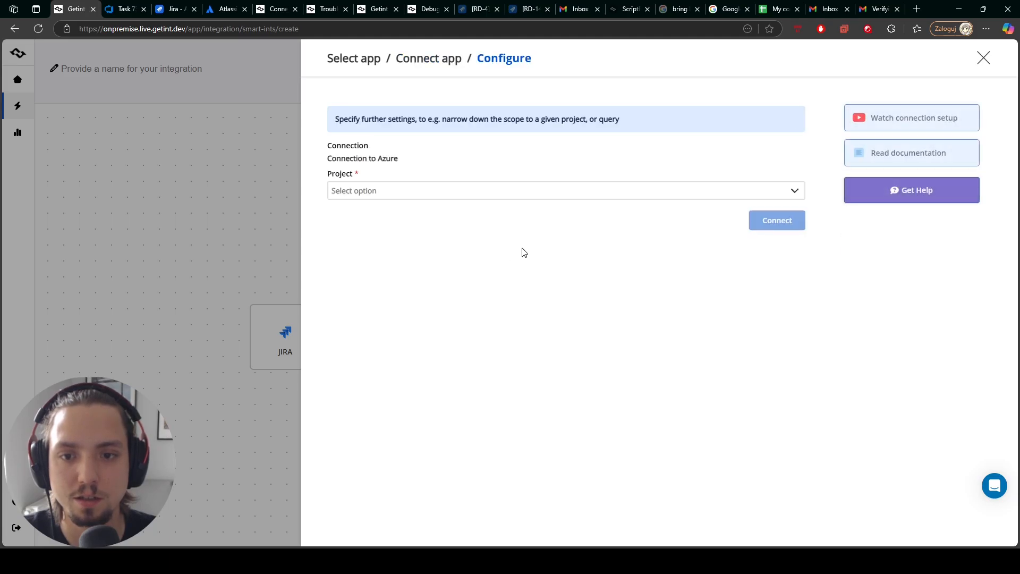
Set the Azure DevOps project to GetInt Academy and connect the second app
{"action": "left_click", "coordinate": [545, 195]}
{"action": "left_click", "coordinate": [393, 237]}
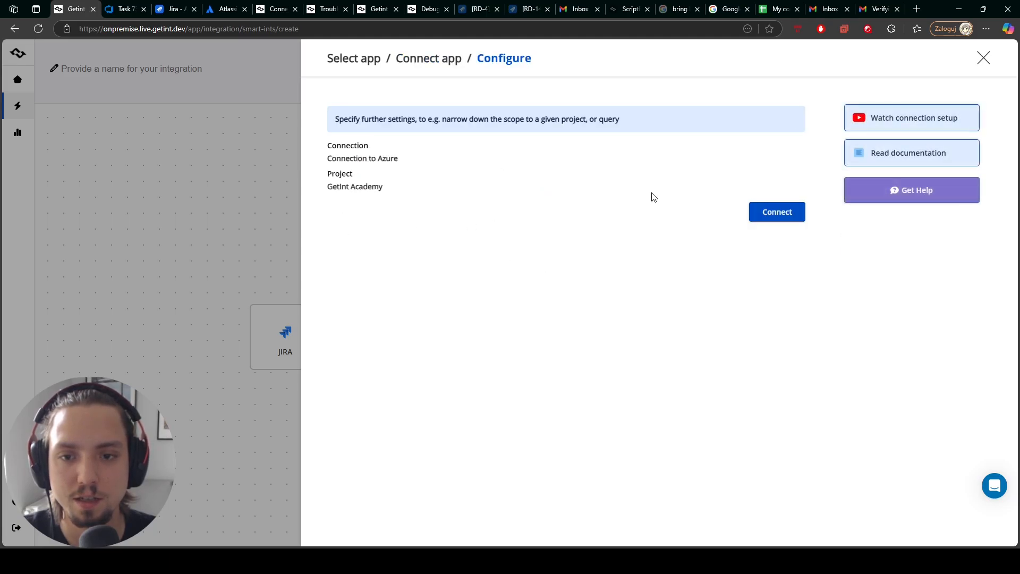
{"action": "left_click", "coordinate": [777, 212]}
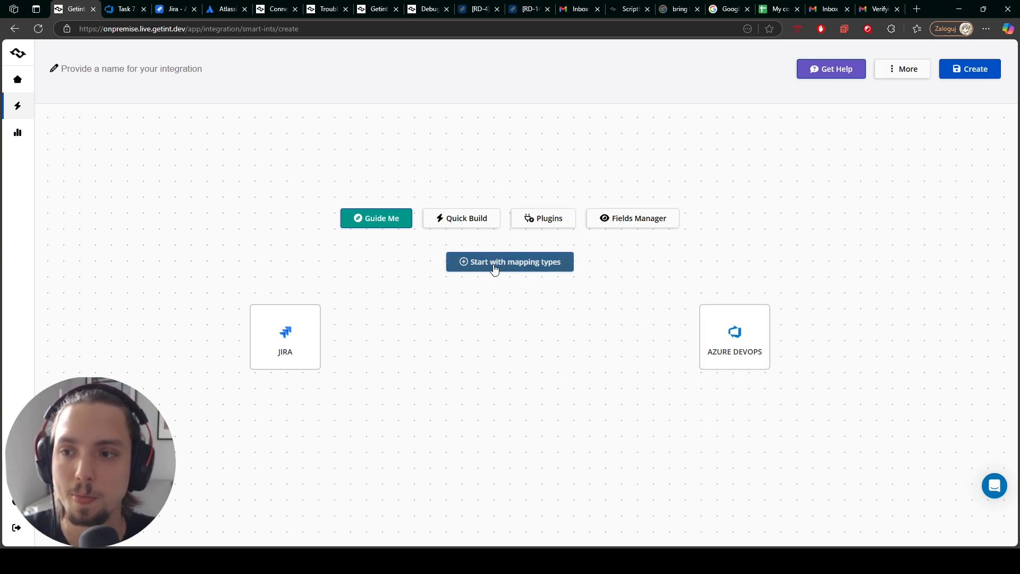
Open the workspace's Connections list and examine its name search, owner filter and apps filter
{"action": "left_click", "coordinate": [18, 106]}
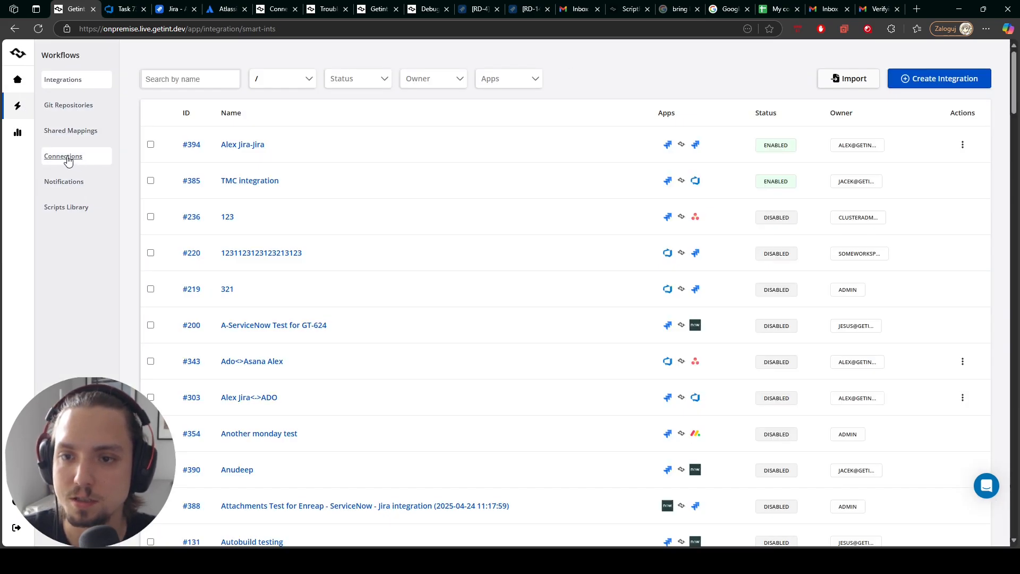
{"action": "left_click", "coordinate": [64, 156]}
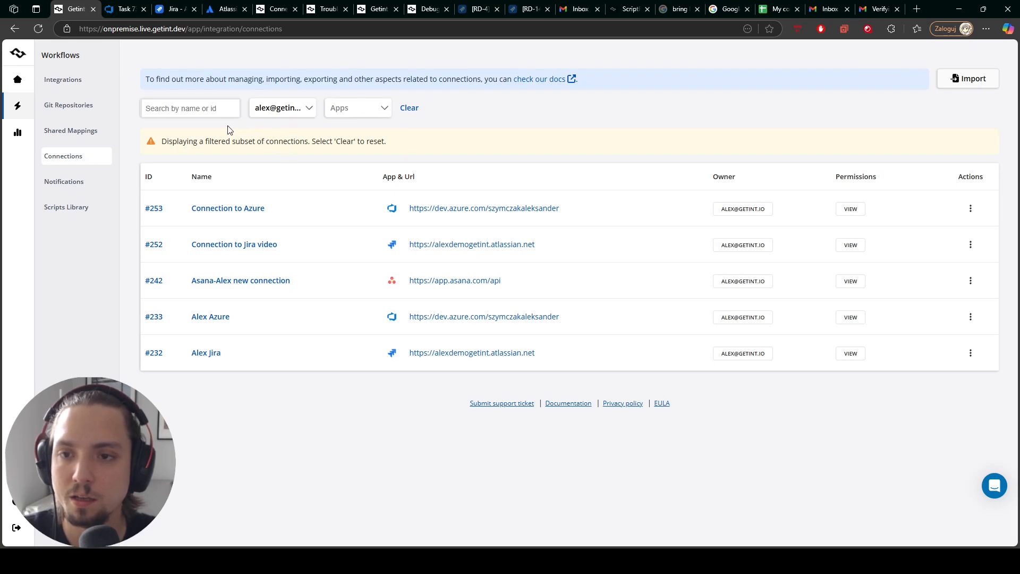
{"action": "left_click", "coordinate": [182, 110]}
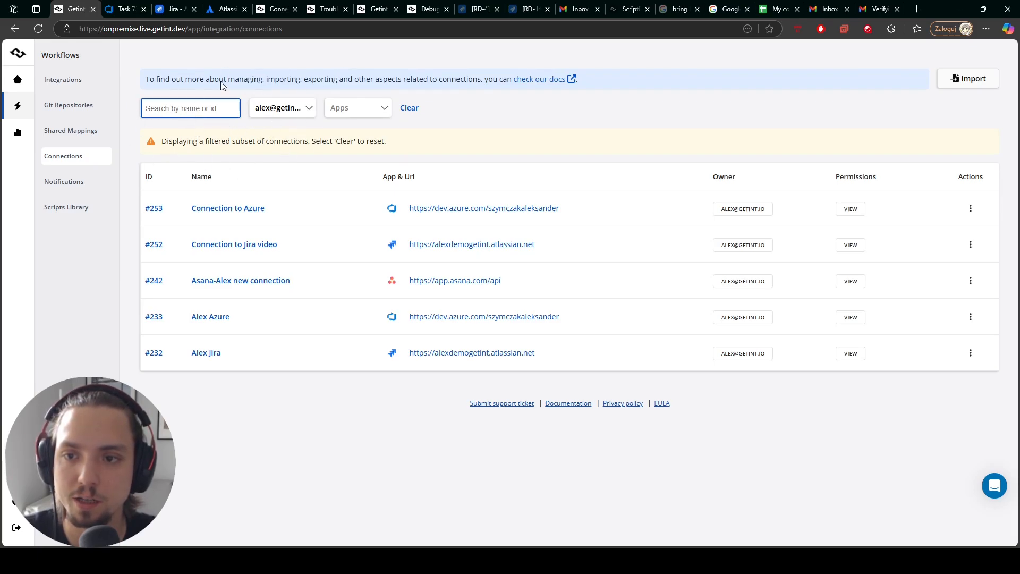
{"action": "left_click", "coordinate": [302, 111]}
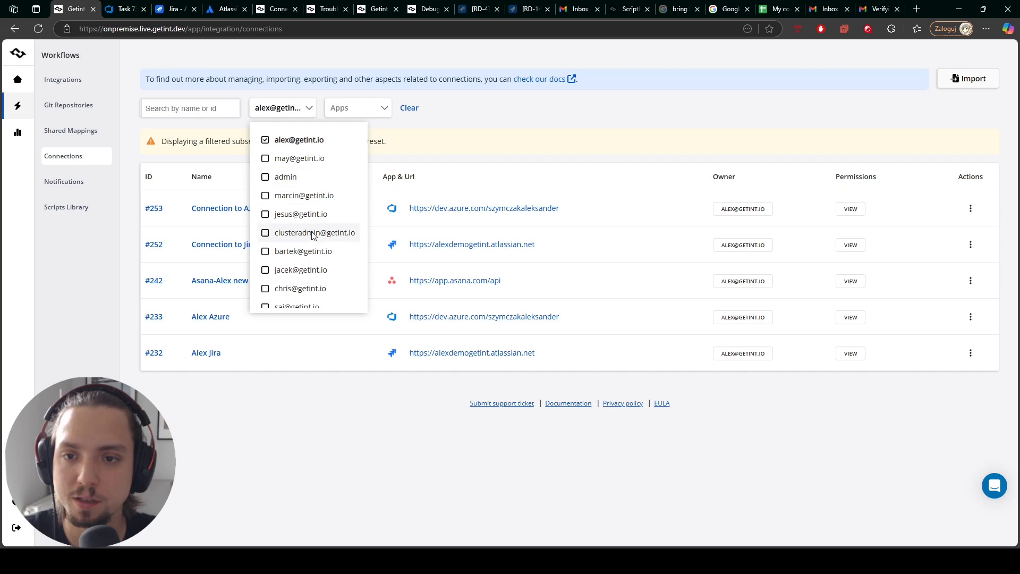
{"action": "left_click", "coordinate": [381, 109]}
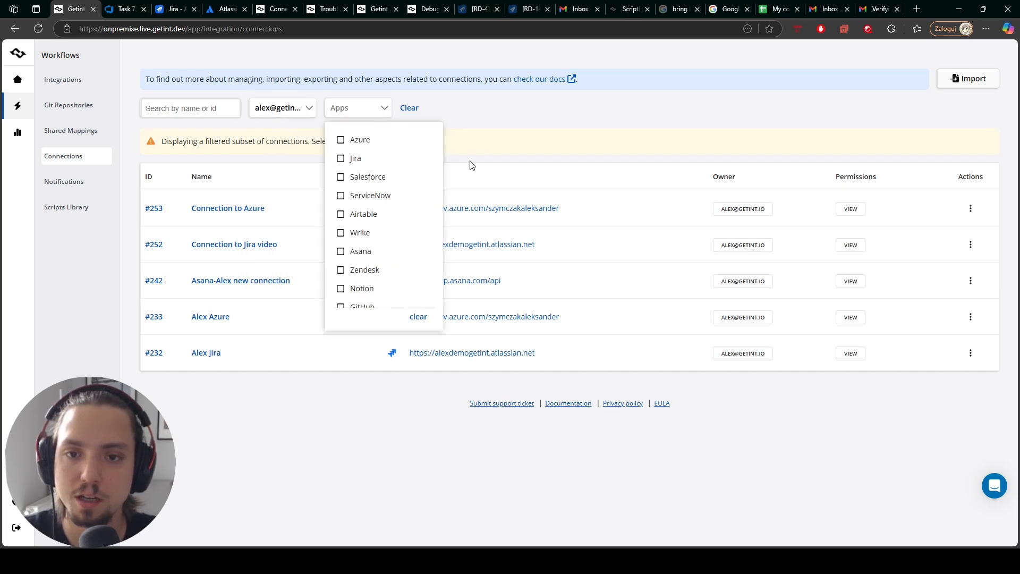
{"action": "scroll", "coordinate": [392, 269], "scroll_direction": "down", "scroll_amount": 3}
{"action": "scroll", "coordinate": [392, 279], "scroll_direction": "up", "scroll_amount": 3}
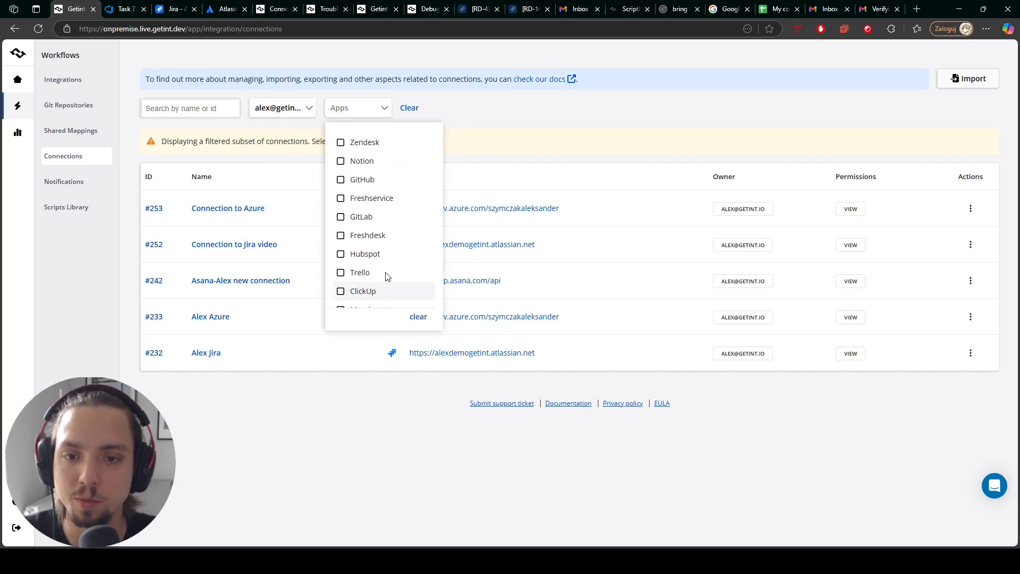
{"action": "scroll", "coordinate": [372, 240], "scroll_direction": "down", "scroll_amount": 3}
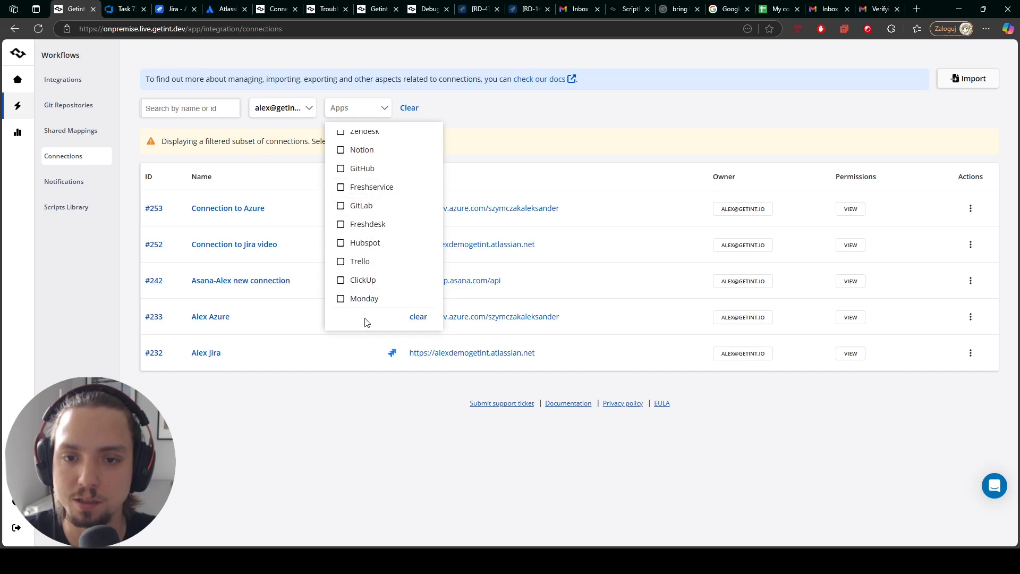
{"action": "left_click", "coordinate": [547, 144]}
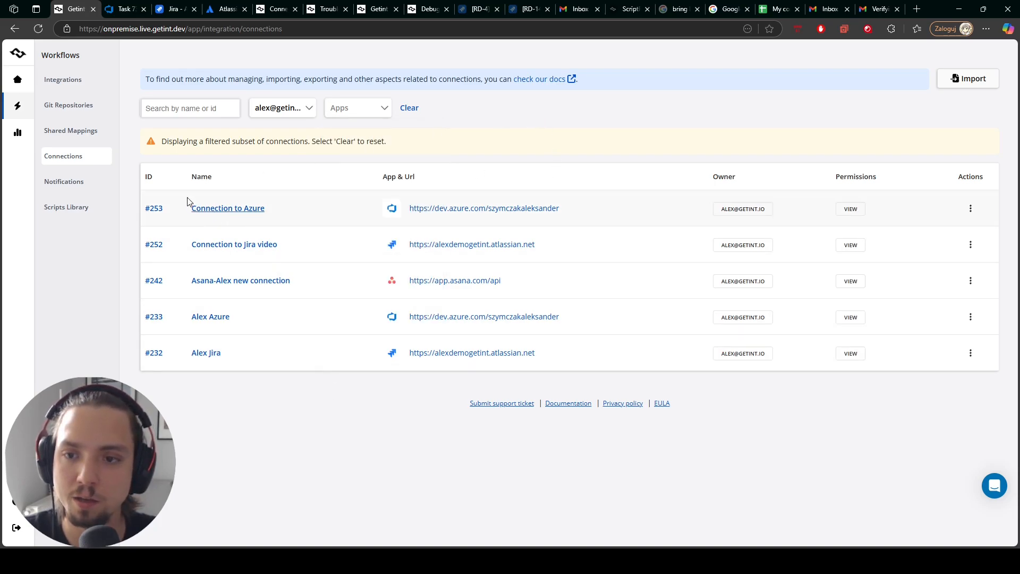
Examine the connections table's ID, Name, App & Url, Owner and Permissions columns
{"action": "left_click_drag", "start_coordinate": [159, 177], "coordinate": [121, 178]}
{"action": "left_click_drag", "start_coordinate": [183, 168], "coordinate": [118, 178]}
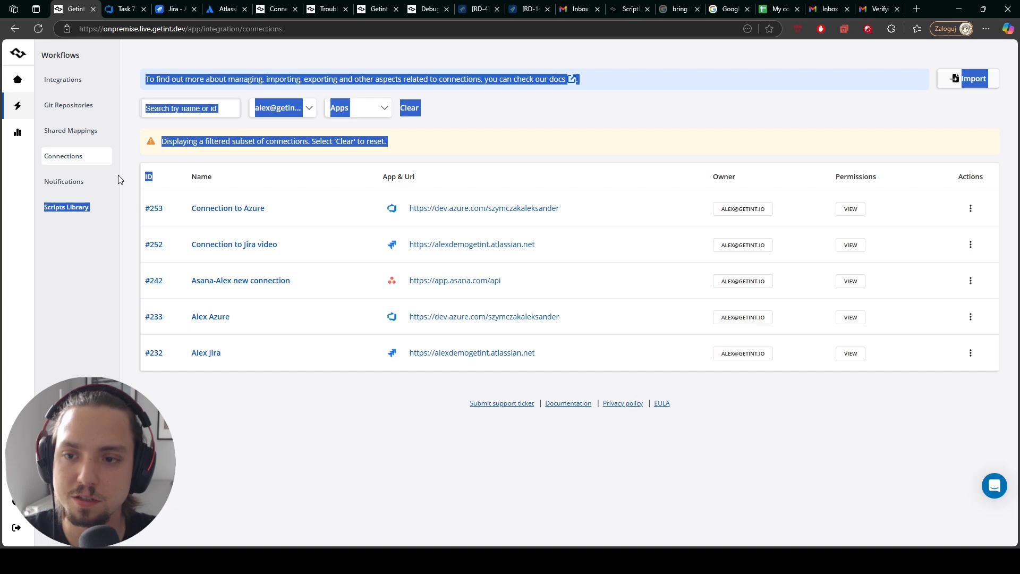
{"action": "left_click", "coordinate": [280, 341]}
{"action": "double_click", "coordinate": [202, 177]}
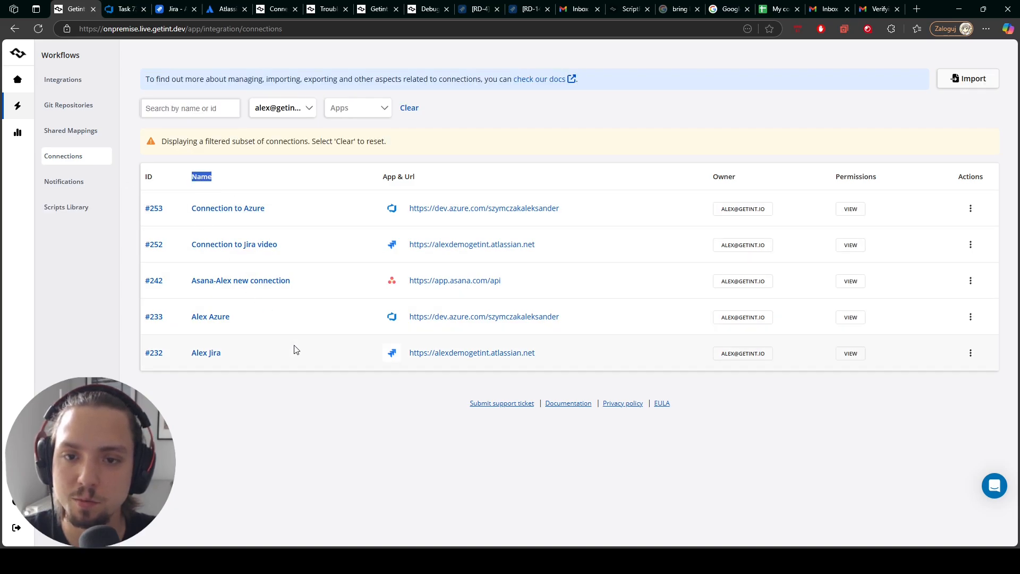
{"action": "left_click", "coordinate": [381, 361]}
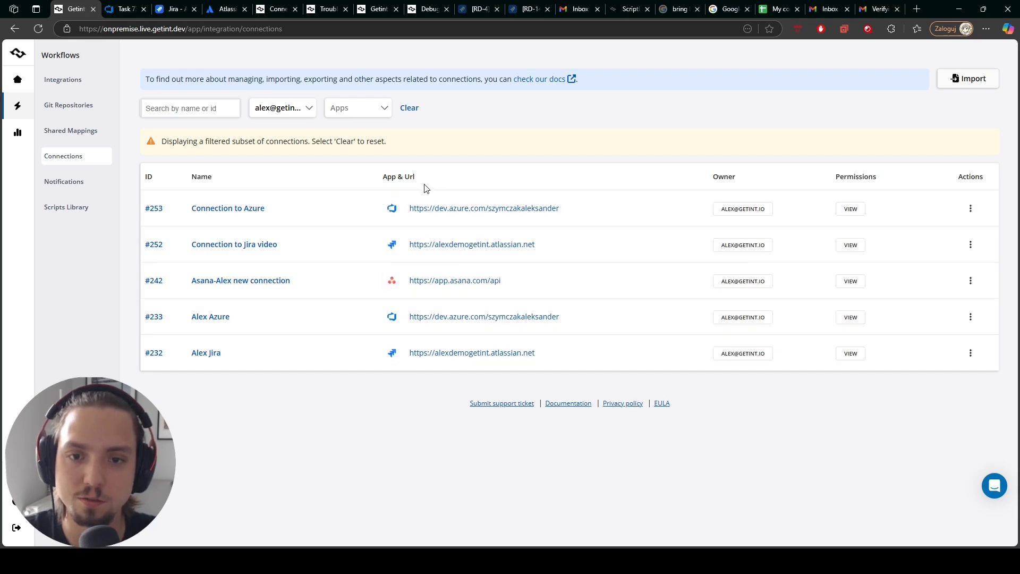
{"action": "left_click", "coordinate": [626, 385]}
{"action": "left_click_drag", "start_coordinate": [742, 190], "coordinate": [720, 175]}
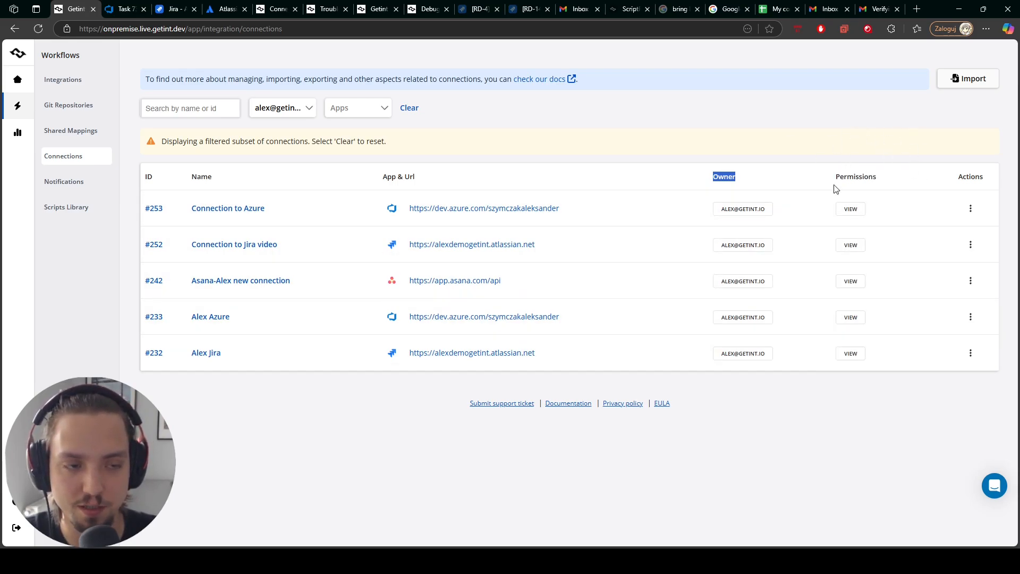
{"action": "left_click", "coordinate": [861, 394]}
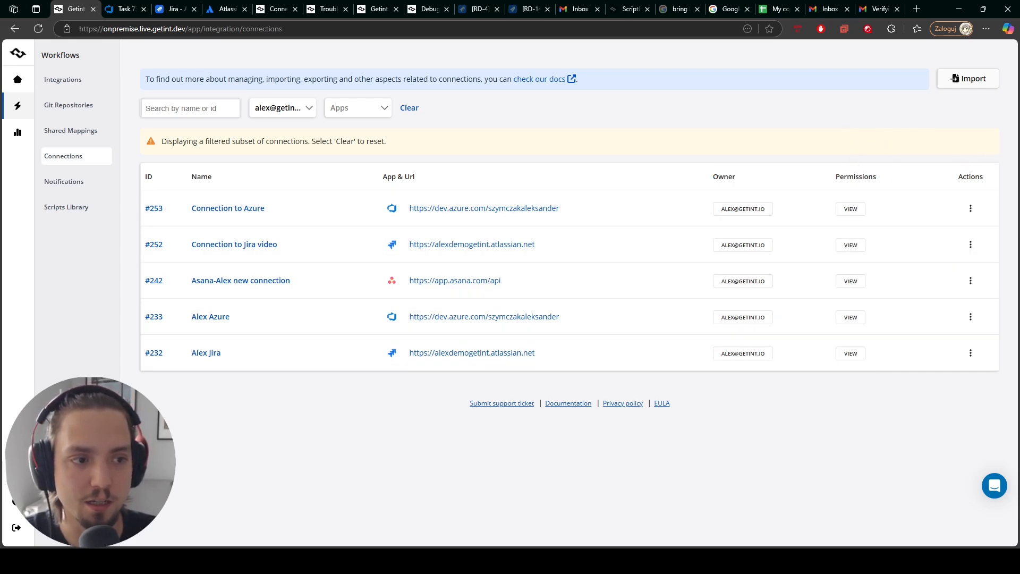
Open "Connection to Azure" for editing and proceed past its URL to the connection details
{"action": "left_click", "coordinate": [970, 209]}
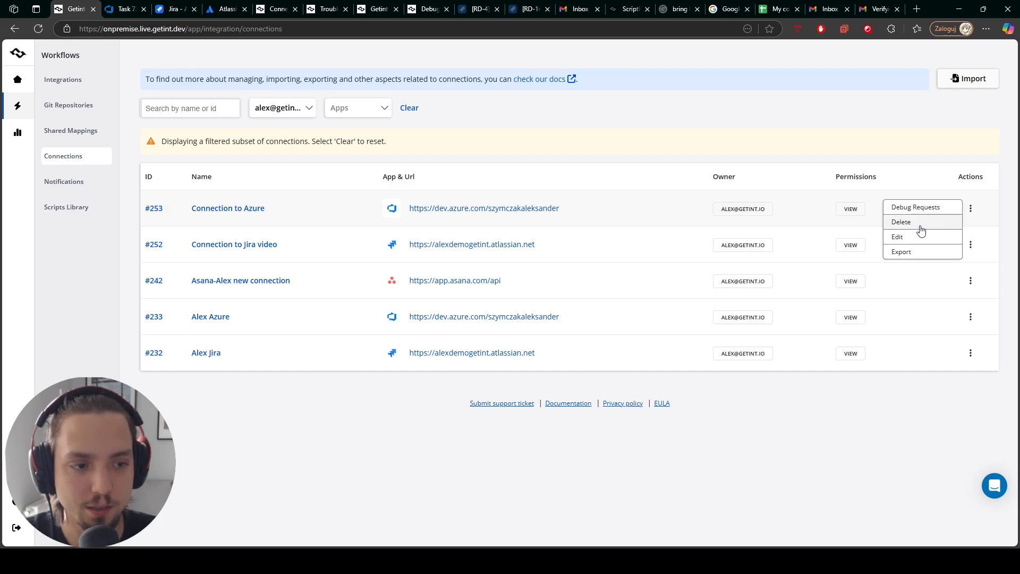
{"action": "left_click", "coordinate": [910, 241]}
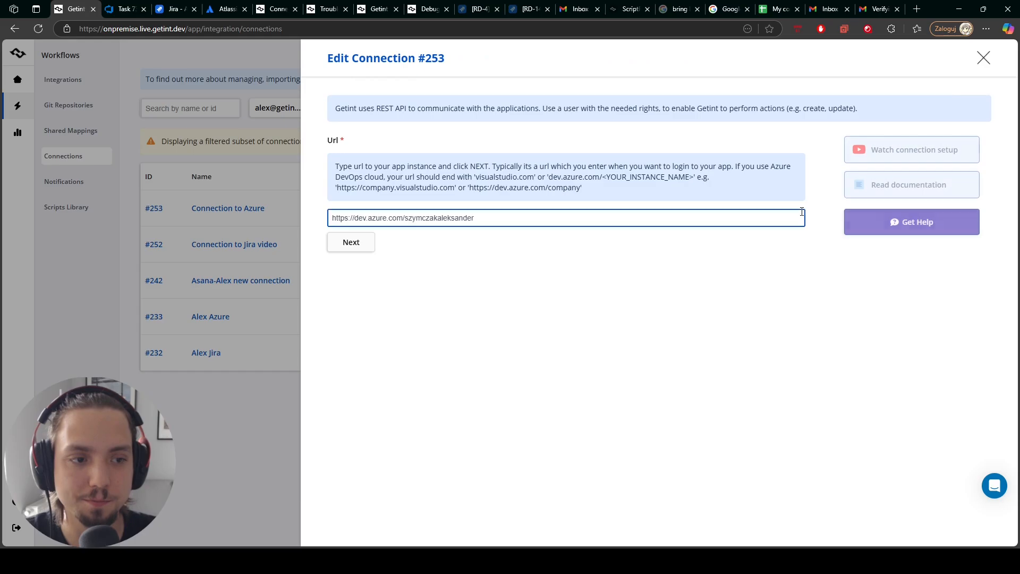
{"action": "left_click", "coordinate": [351, 242]}
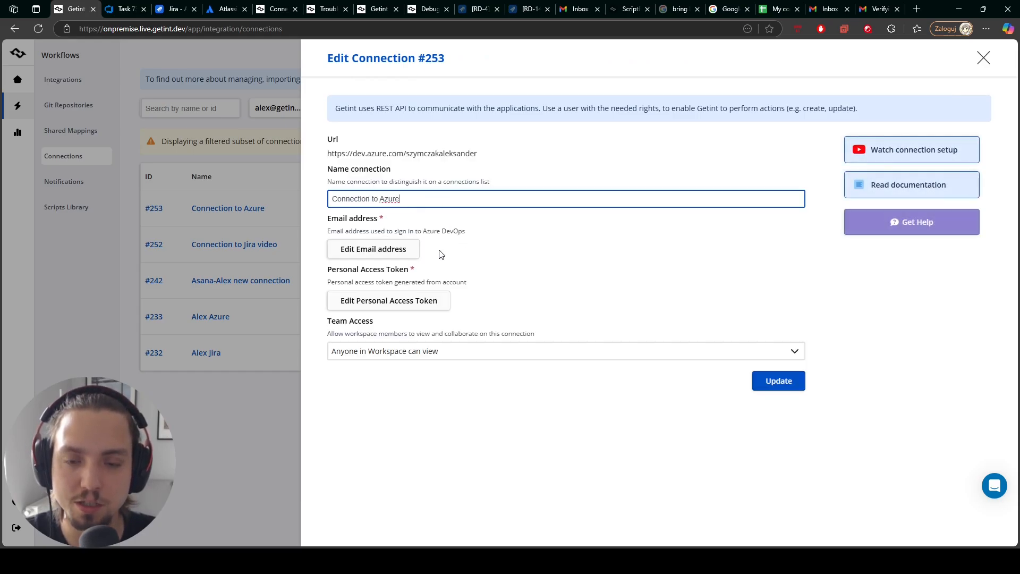
Try renaming the connection to "Connection to Azure 2", and restore its original name
{"action": "type", "text": "2"}
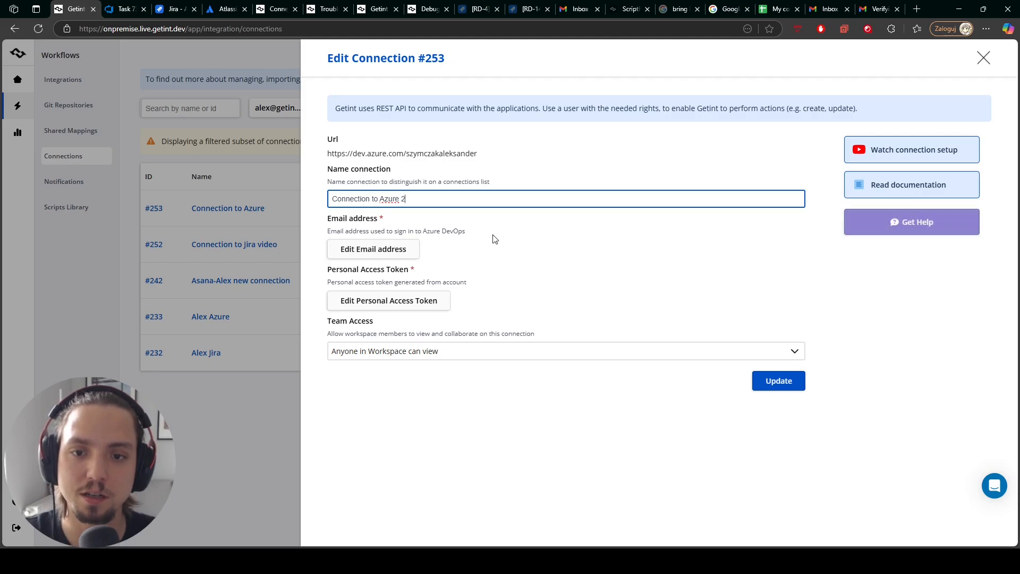
{"action": "left_click", "coordinate": [494, 236]}
{"action": "key", "text": "BackSpace"}
{"action": "key", "text": "BackSpace"}
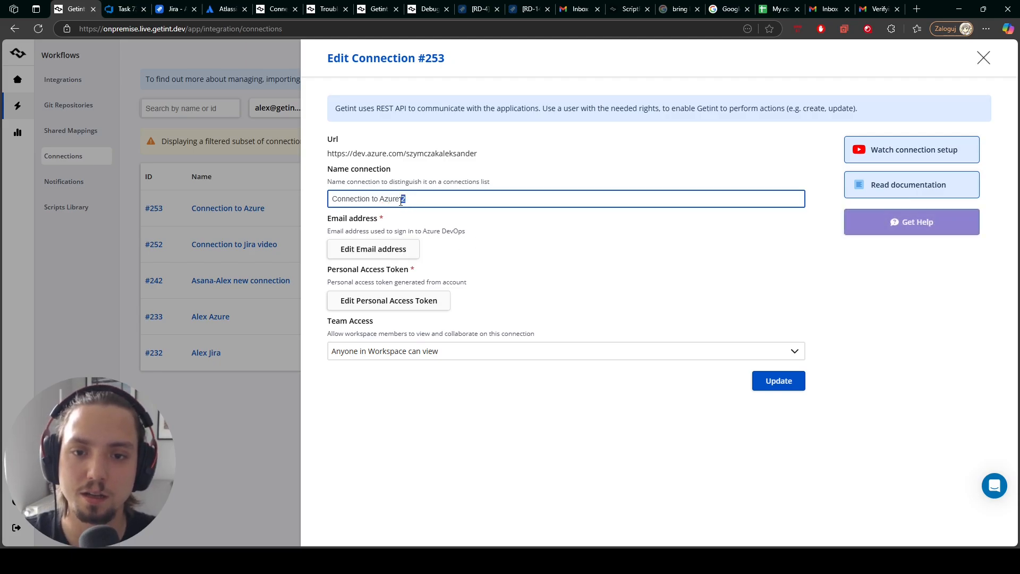
{"action": "left_click", "coordinate": [506, 241]}
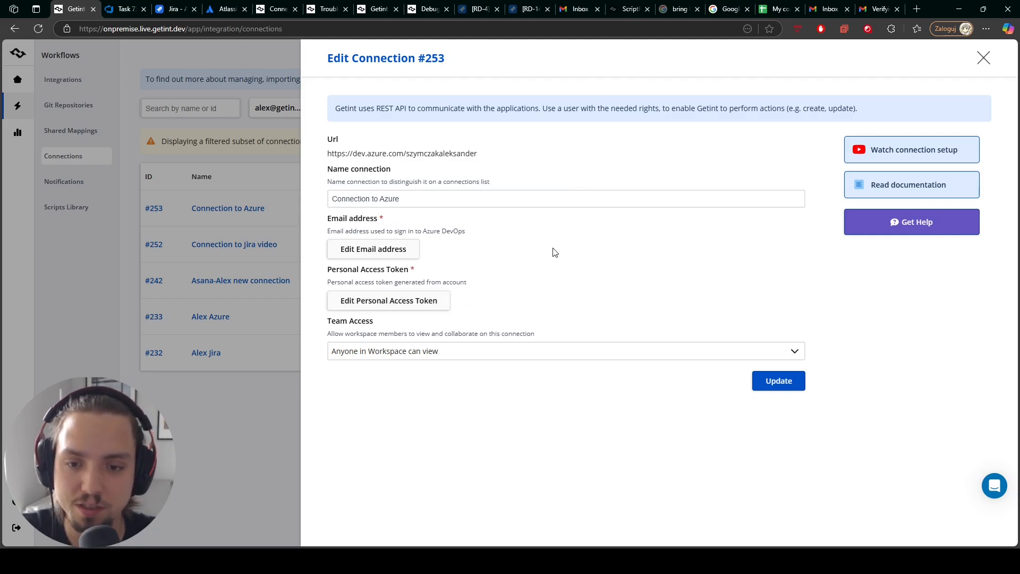
Review the connection's Team Access options and close the edit form without updating
{"action": "left_click", "coordinate": [435, 353]}
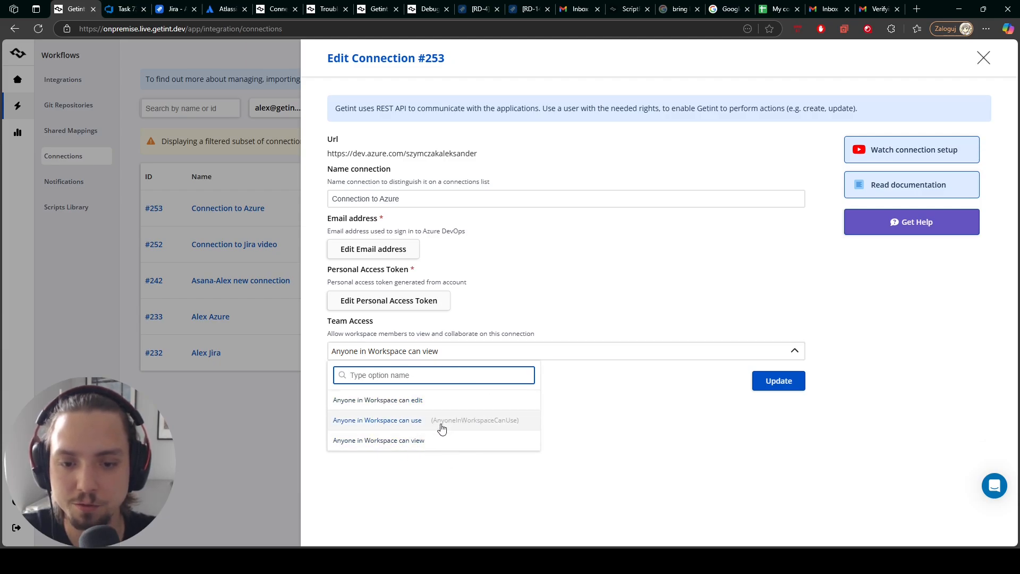
{"action": "left_click", "coordinate": [648, 416]}
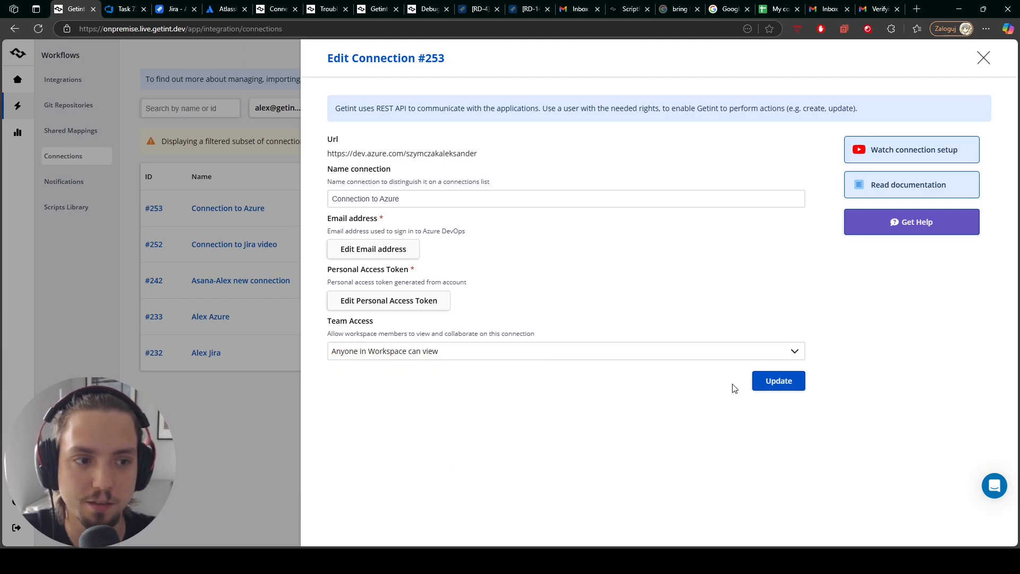
{"action": "left_click", "coordinate": [984, 58]}
Open the export form for "Connection to Azure", enter an encryption key, and close the form without exporting
{"action": "left_click", "coordinate": [970, 208]}
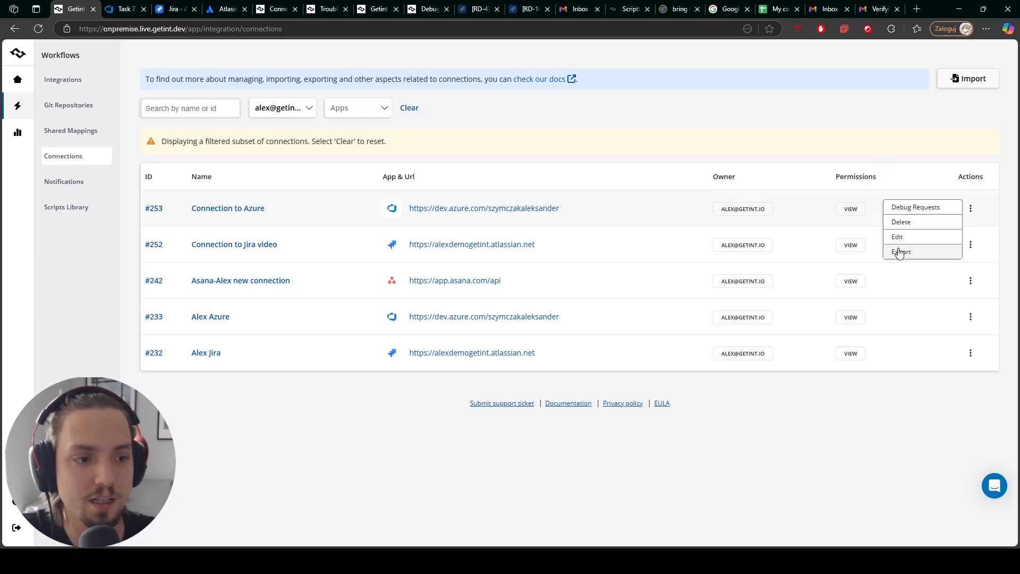
{"action": "left_click", "coordinate": [899, 250]}
{"action": "left_click", "coordinate": [668, 127]}
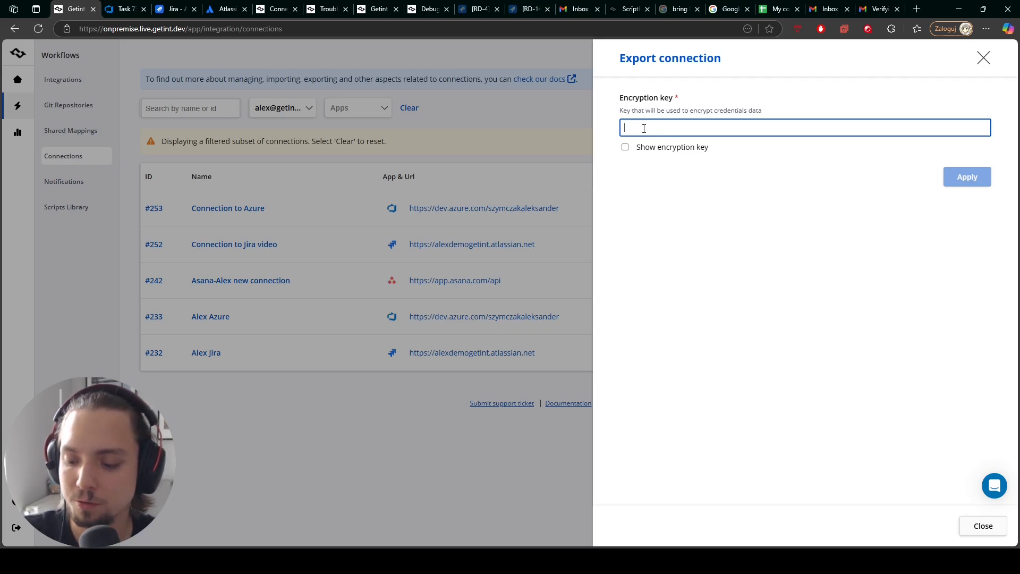
{"action": "type", "text": "a"}
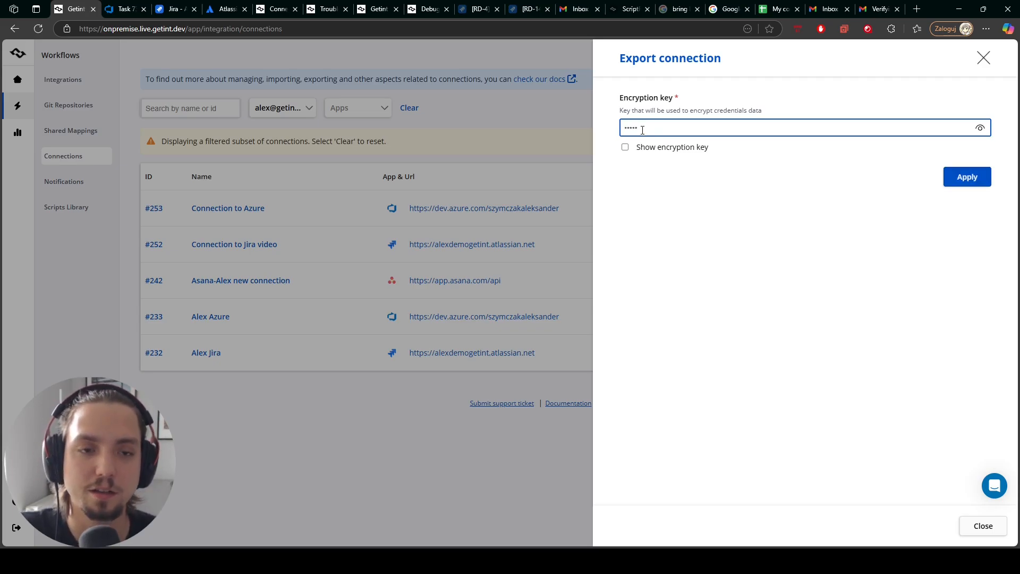
{"action": "left_click", "coordinate": [757, 219]}
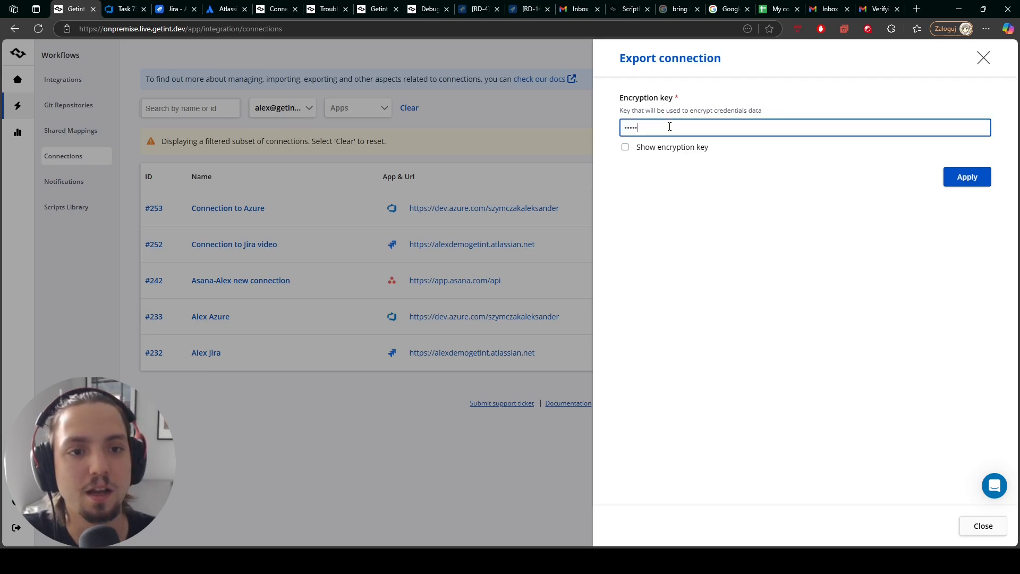
{"action": "left_click_drag", "start_coordinate": [683, 127], "coordinate": [576, 124]}
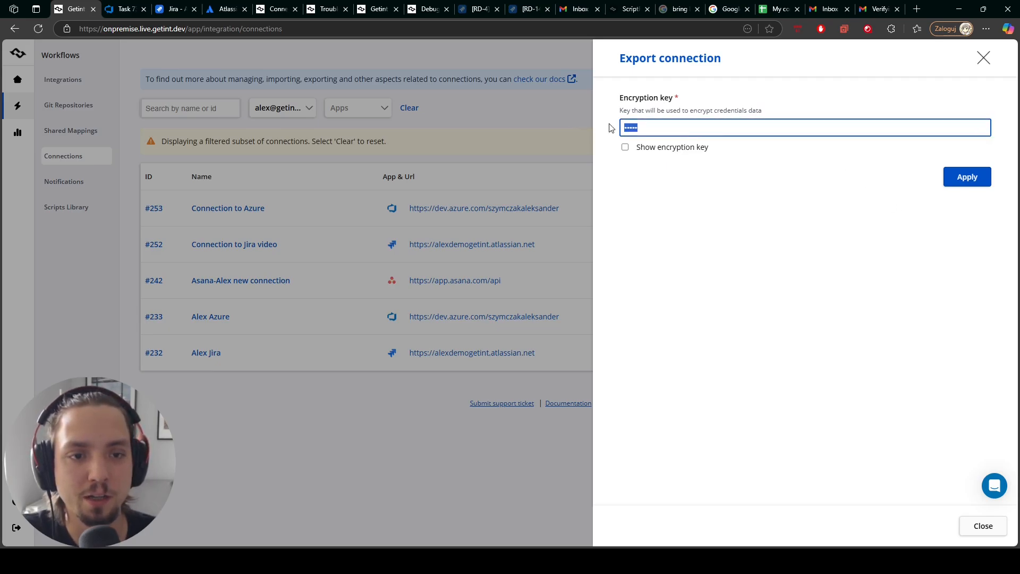
{"action": "left_click", "coordinate": [731, 205]}
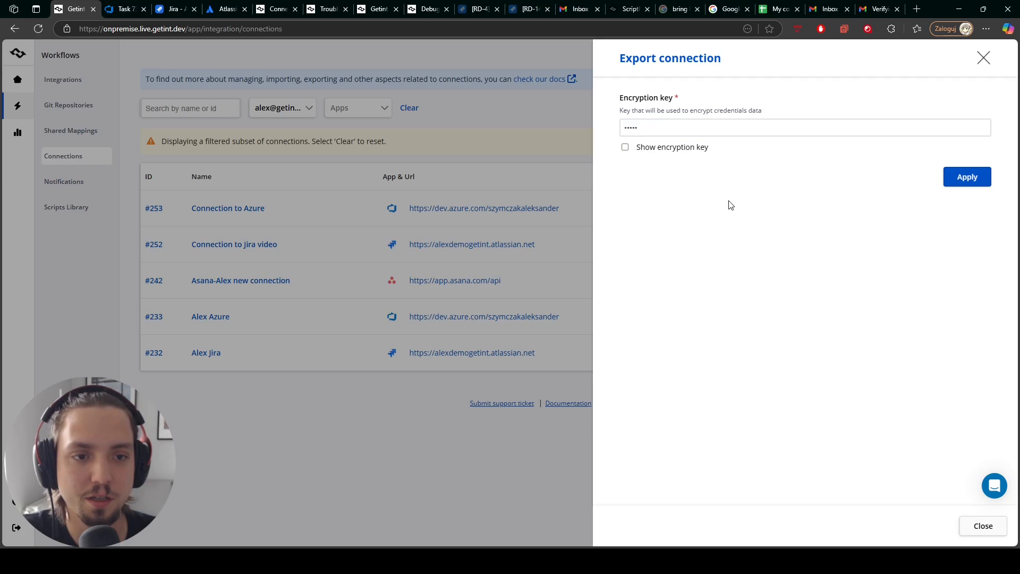
{"action": "left_click", "coordinate": [982, 59]}
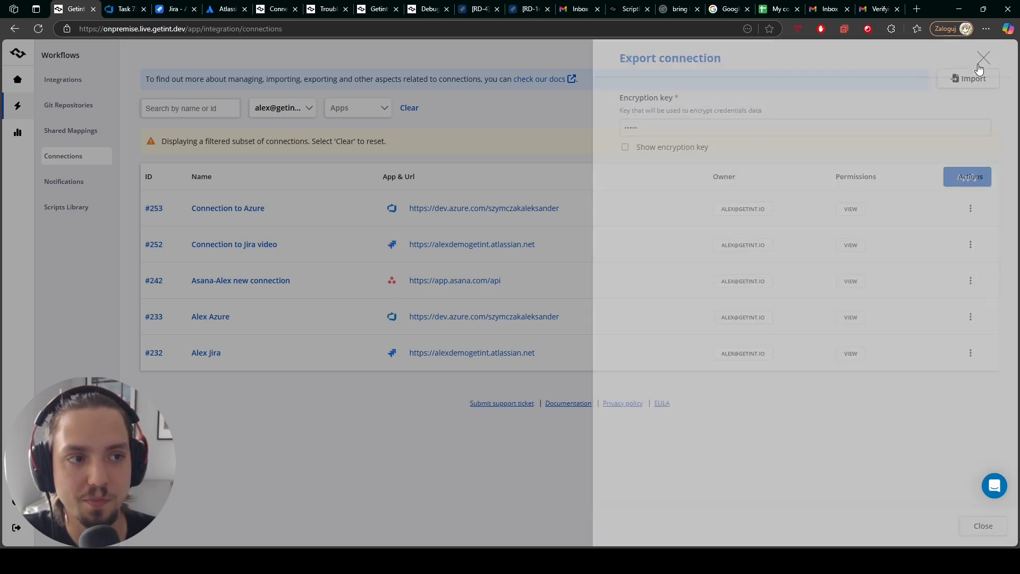
Review the Name, Script and Encryption key fields of the connection import form, and close it without importing
{"action": "left_click", "coordinate": [965, 79]}
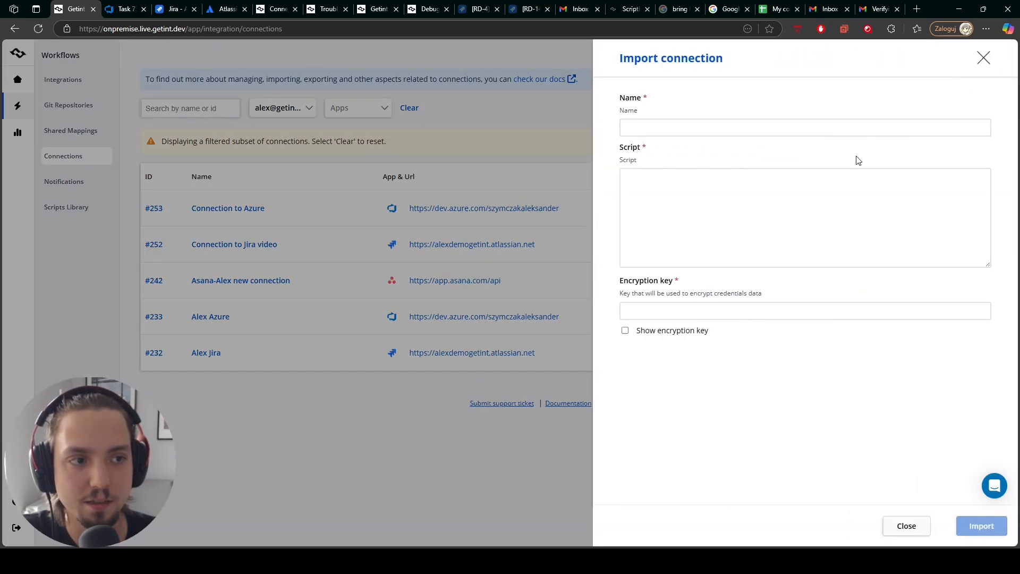
{"action": "left_click", "coordinate": [676, 127]}
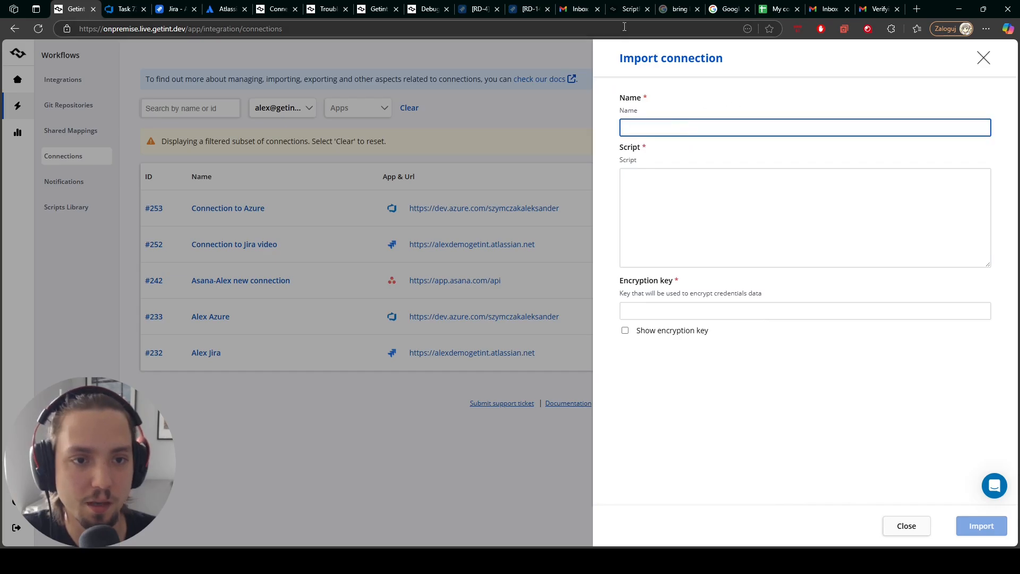
{"action": "left_click", "coordinate": [656, 186]}
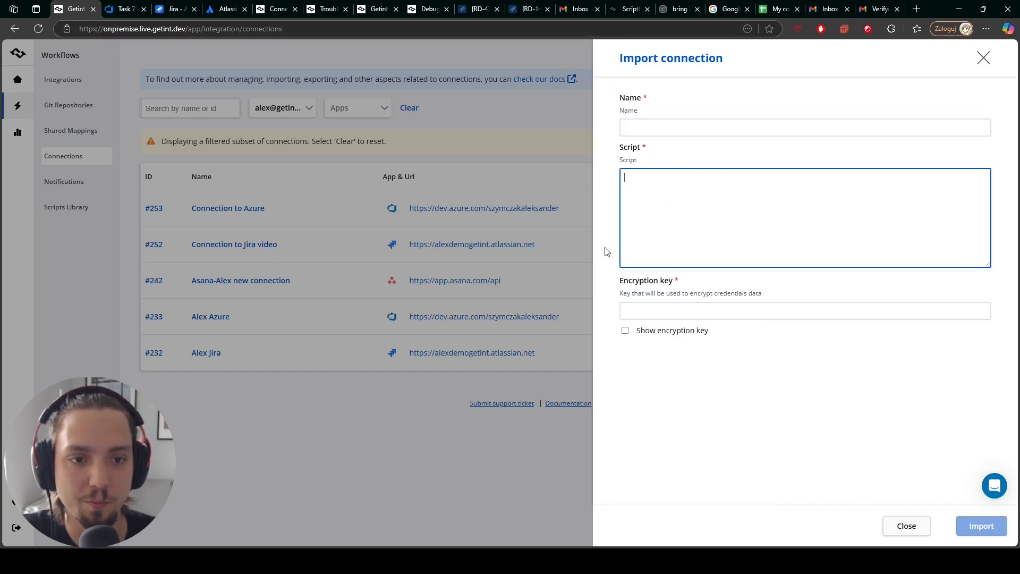
{"action": "left_click", "coordinate": [659, 310]}
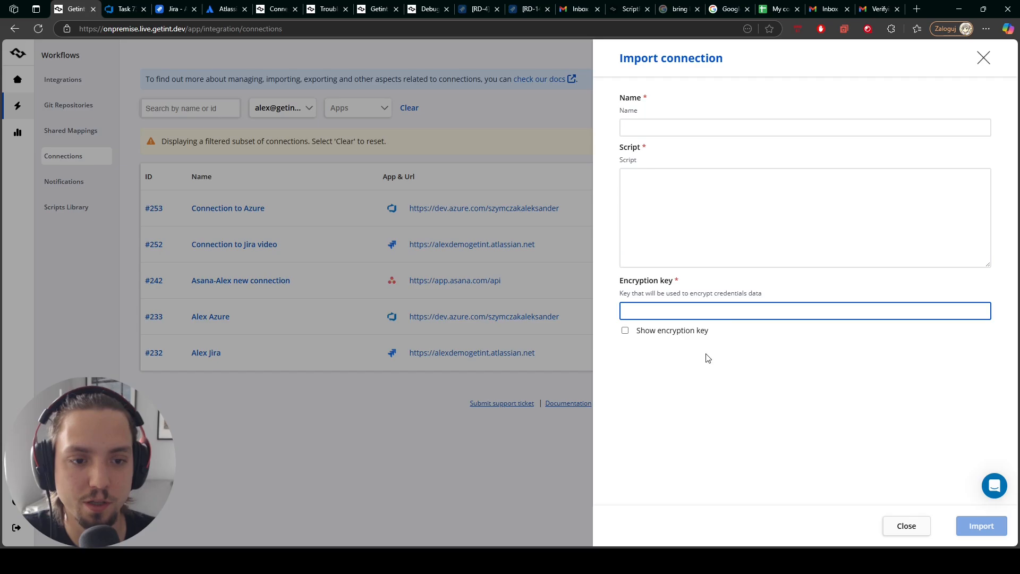
{"action": "left_click", "coordinate": [732, 354]}
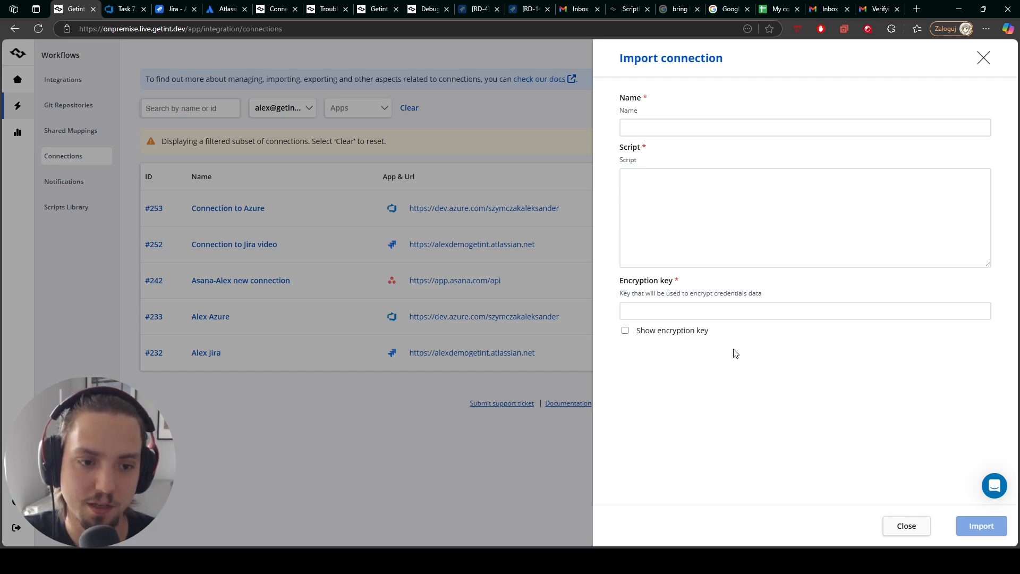
{"action": "left_click", "coordinate": [983, 59]}
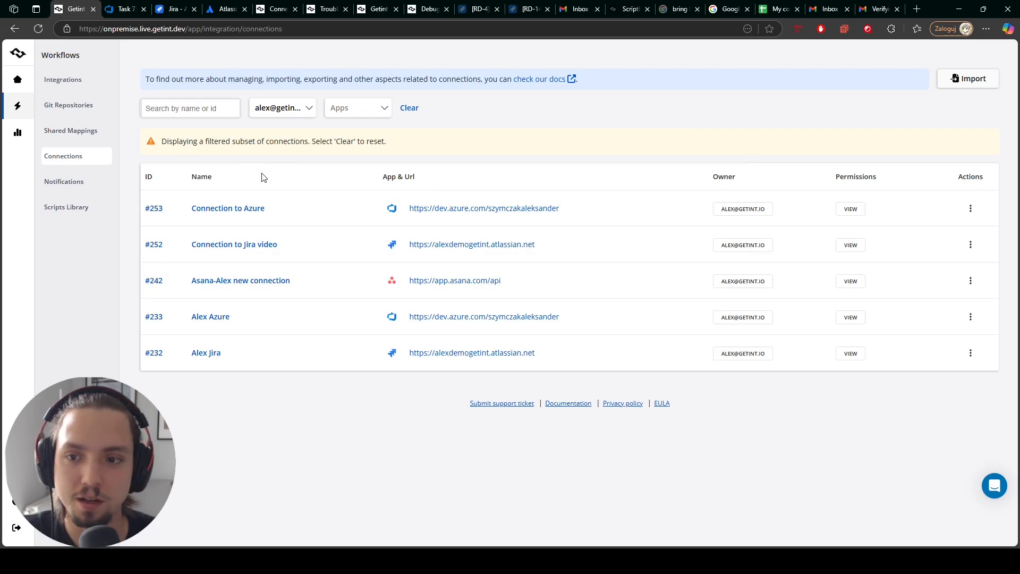
Switch to the Getint connection documentation and view the app-specific token instructions, including Freshservice and HubSpot
{"action": "left_click", "coordinate": [276, 9]}
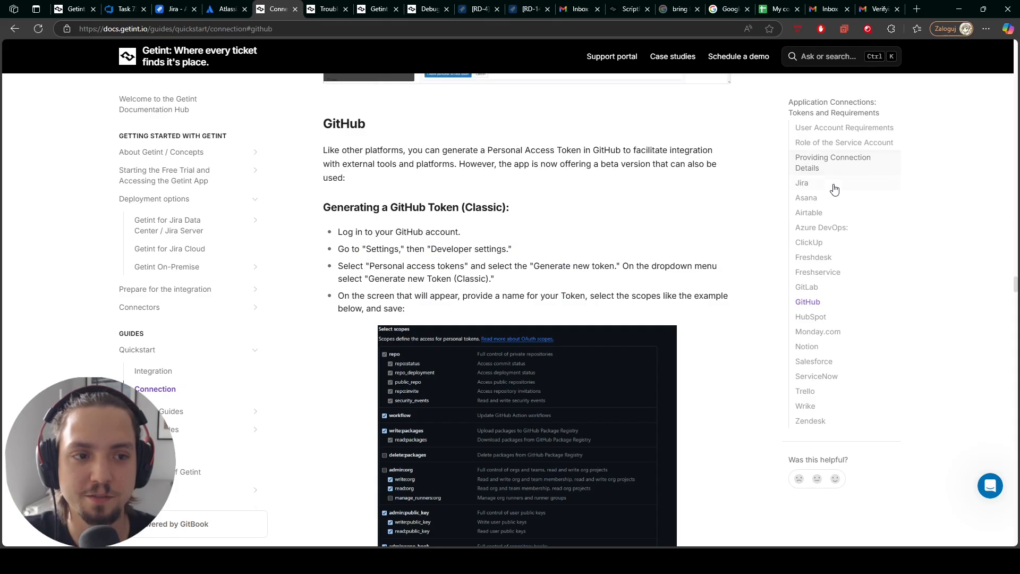
{"action": "left_click", "coordinate": [833, 184]}
{"action": "left_click", "coordinate": [834, 212]}
{"action": "left_click", "coordinate": [824, 273]}
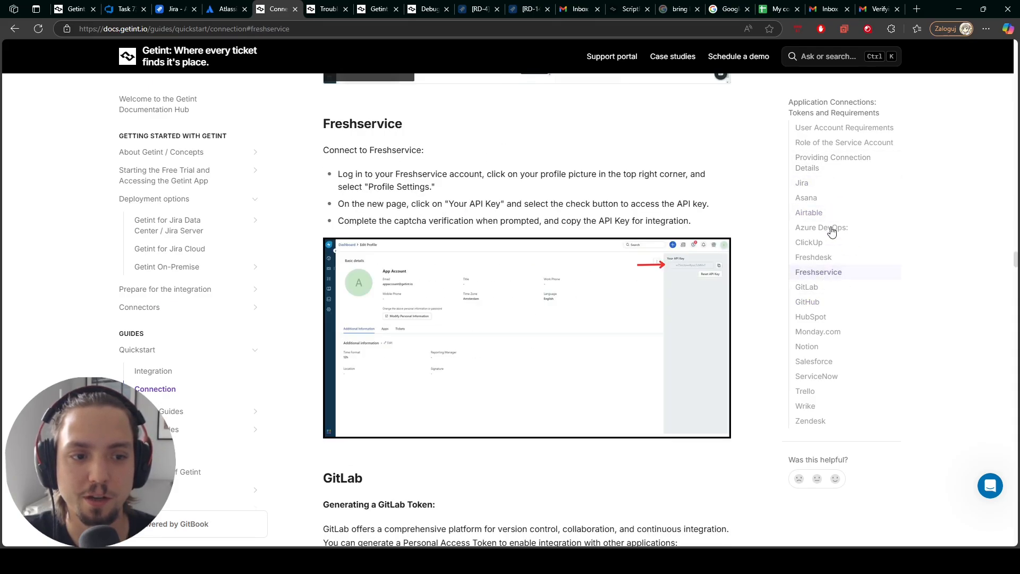
{"action": "left_click", "coordinate": [825, 316]}
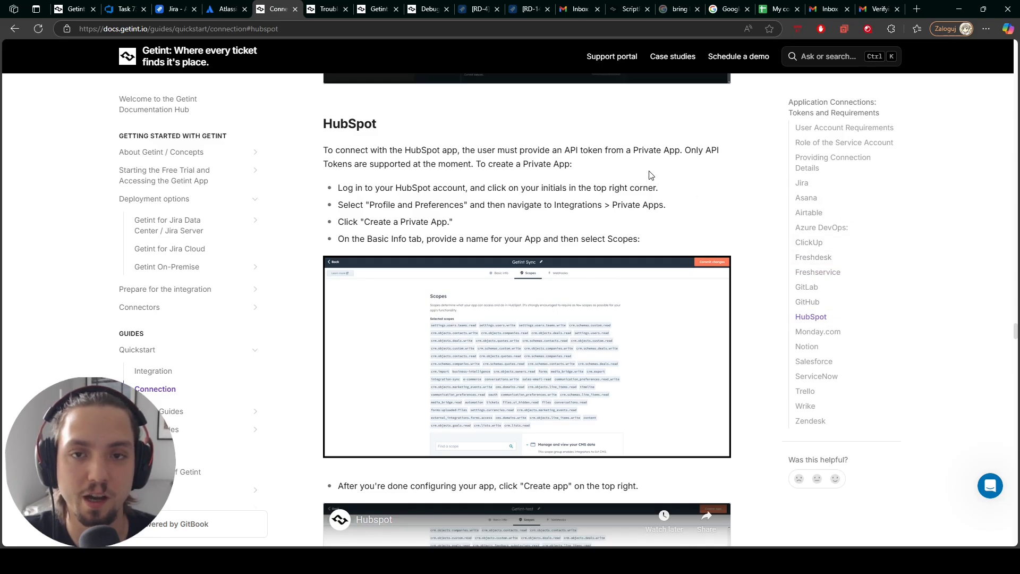
Examine the connectivity troubleshooting guide from its introduction through the firewall configuration errors and their solution
{"action": "left_click", "coordinate": [327, 10]}
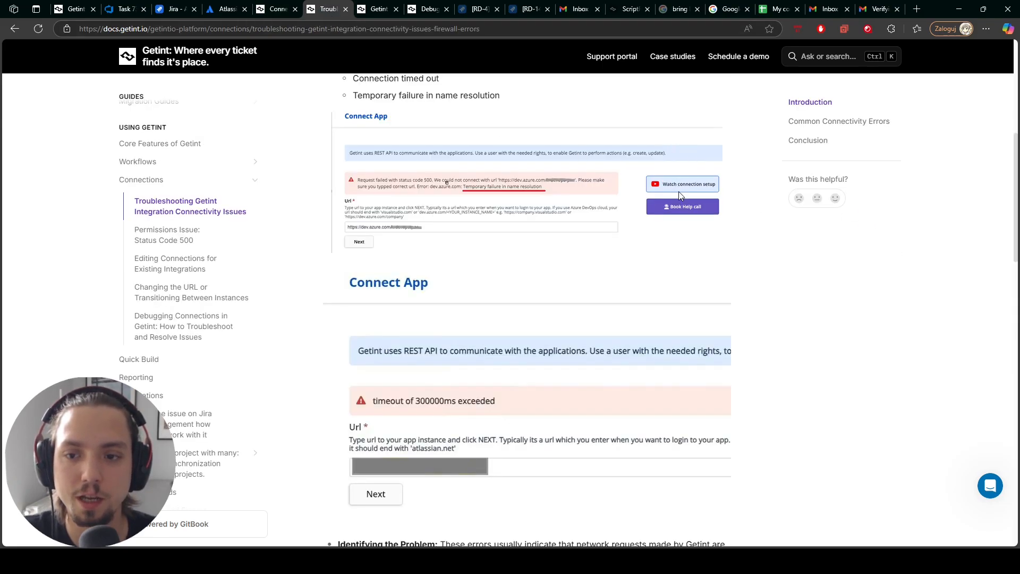
{"action": "scroll", "coordinate": [713, 255], "scroll_direction": "up", "scroll_amount": 7}
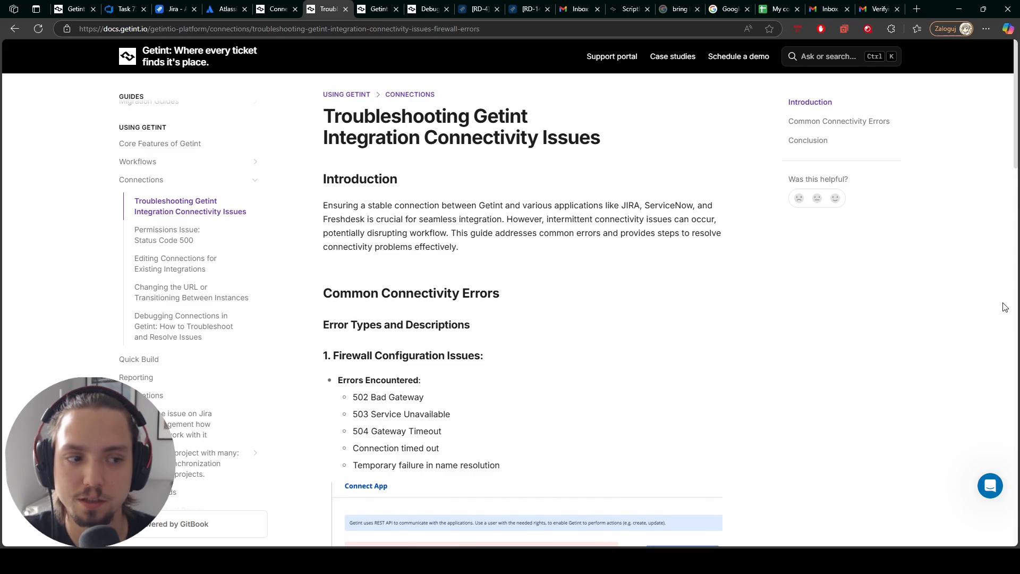
{"action": "left_click_drag", "start_coordinate": [611, 151], "coordinate": [353, 150]}
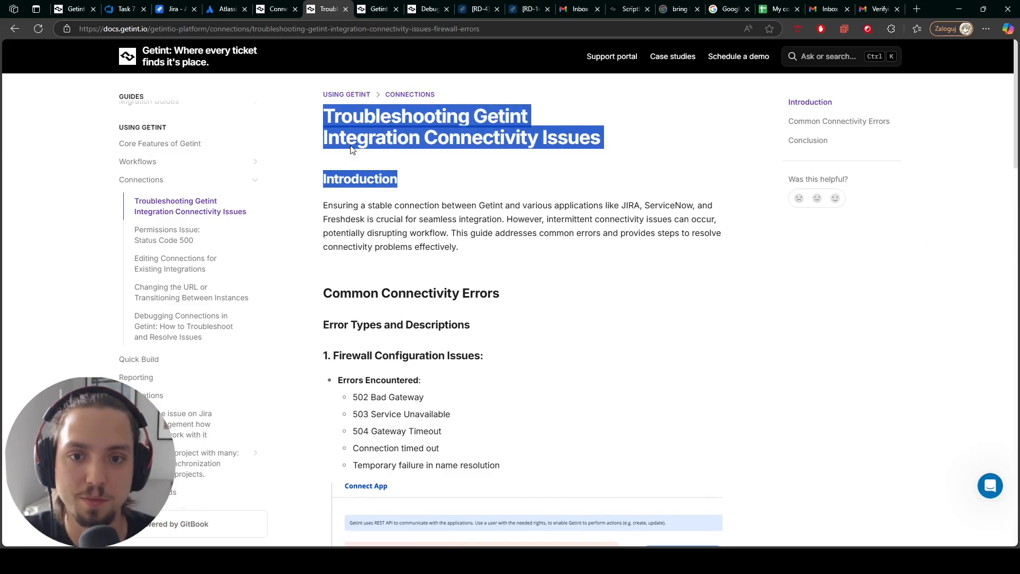
{"action": "left_click", "coordinate": [677, 285]}
{"action": "scroll", "coordinate": [708, 255], "scroll_direction": "down", "scroll_amount": 3}
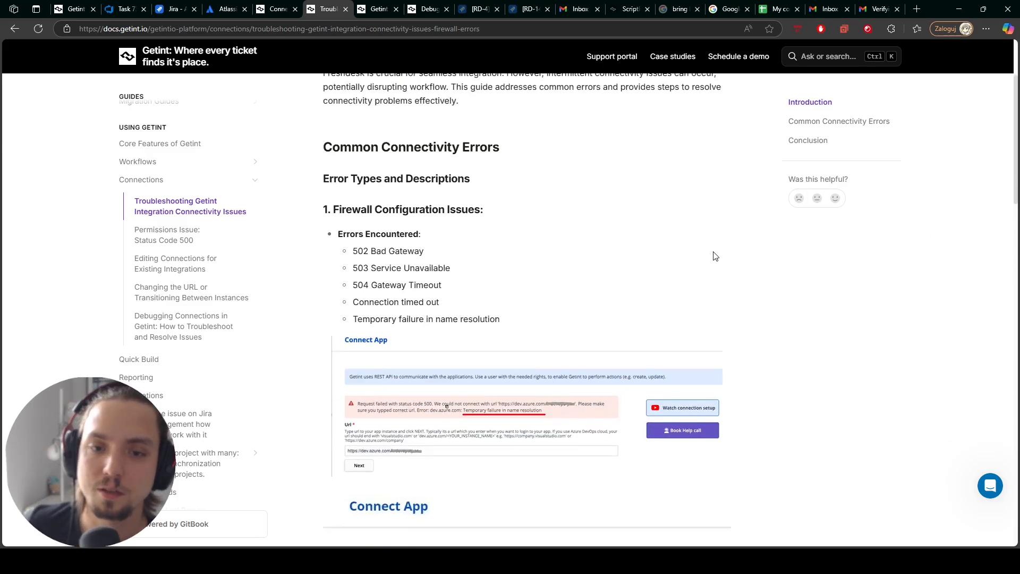
{"action": "scroll", "coordinate": [708, 266], "scroll_direction": "down", "scroll_amount": 6}
{"action": "scroll", "coordinate": [708, 271], "scroll_direction": "down", "scroll_amount": 5}
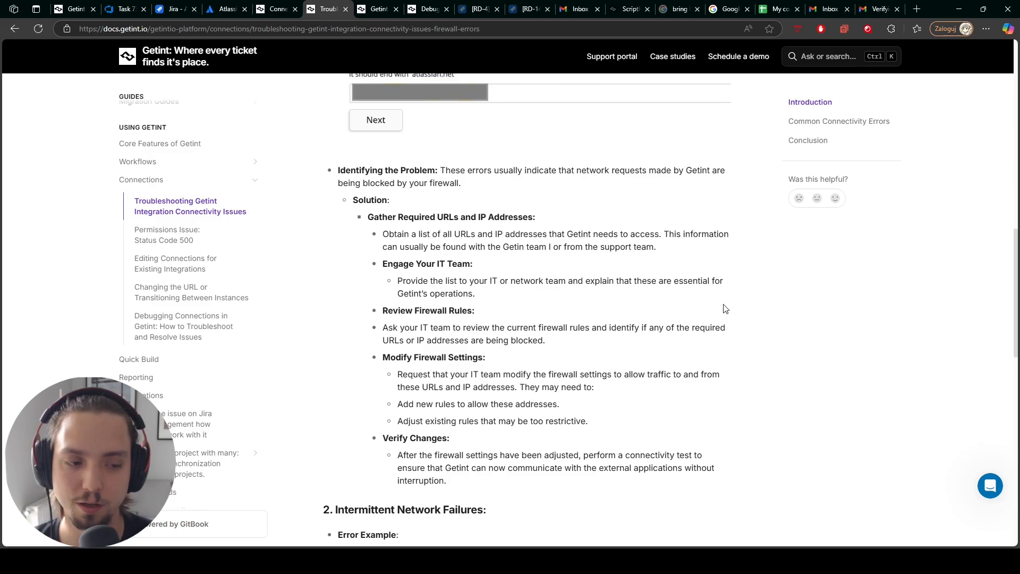
View the support chat's contact options, close the chat, and return to the guide's list of firewall errors
{"action": "left_click", "coordinate": [991, 486]}
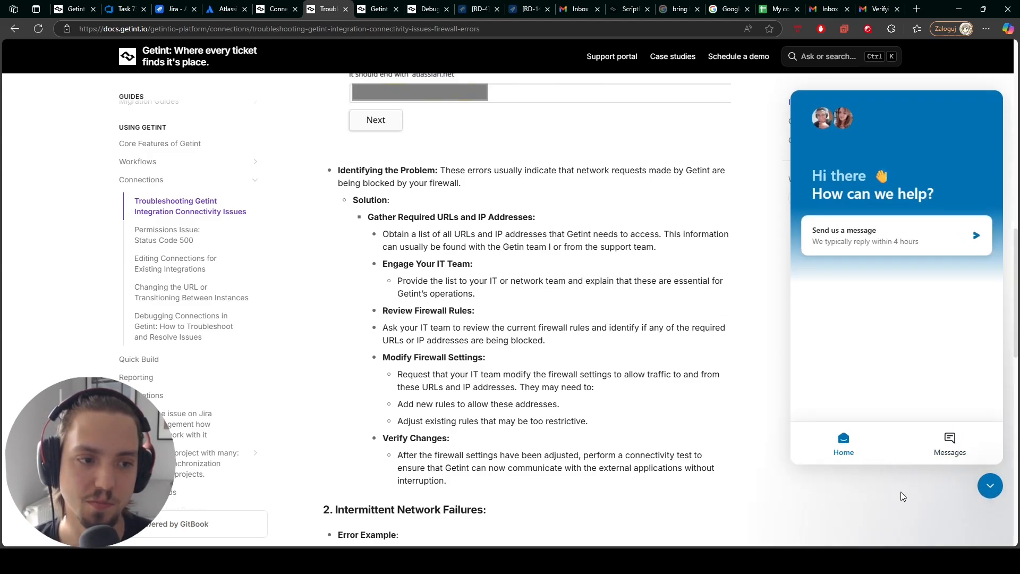
{"action": "left_click", "coordinate": [982, 483]}
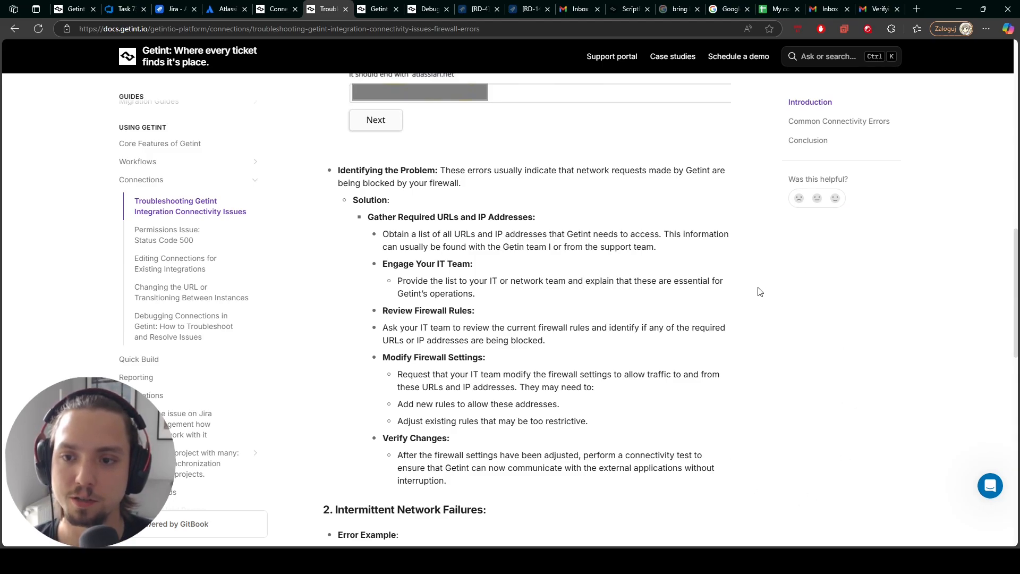
{"action": "scroll", "coordinate": [759, 291], "scroll_direction": "up", "scroll_amount": 10}
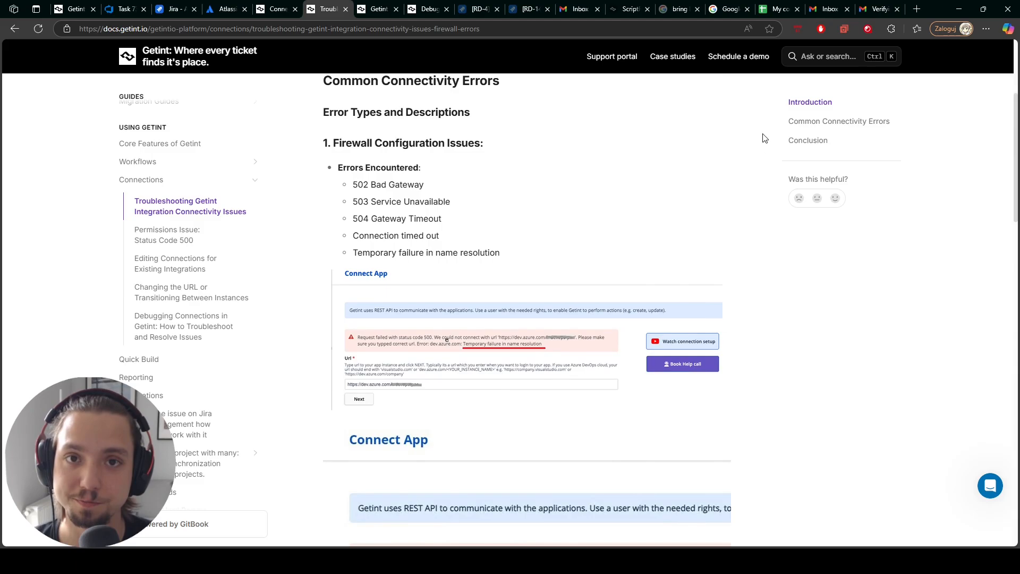